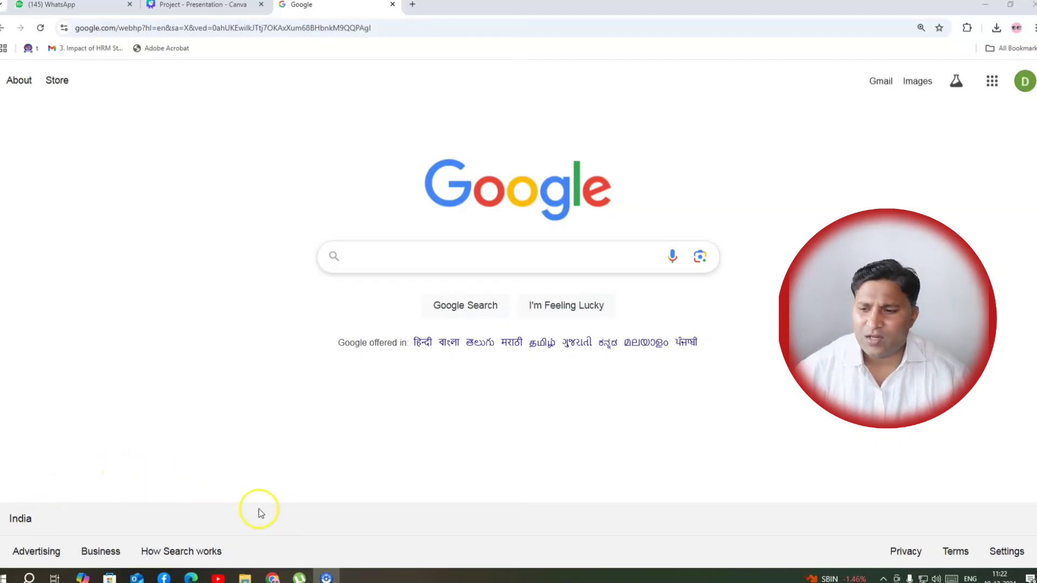
- Open the Afforai website from the Google search suggestions
click(353, 260)
click(354, 285)
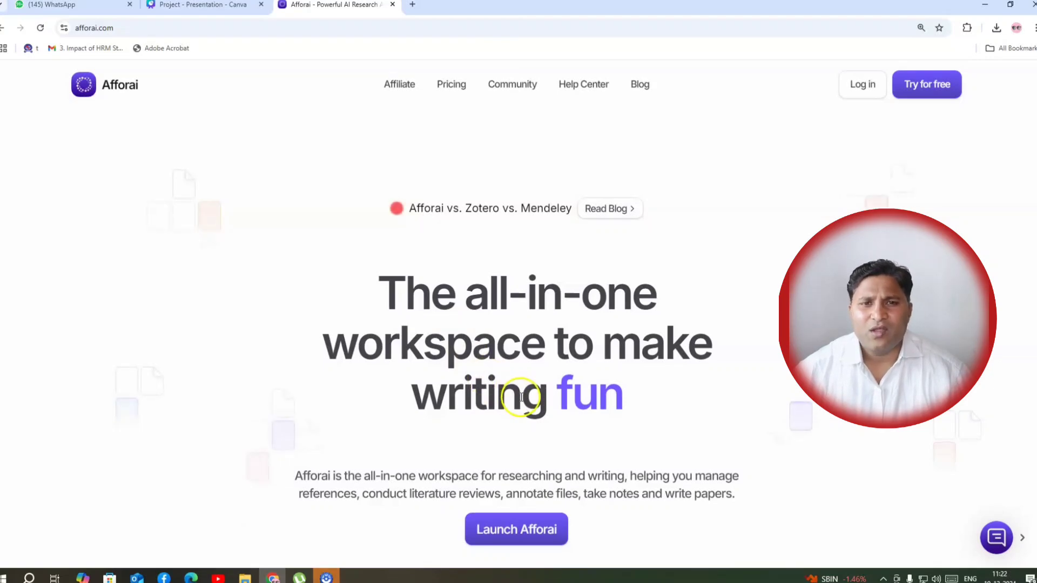
- Look through the Afforai homepage, including the Document Writer preview, the institutions section and the writing feature cards
scroll(523, 403, down, 7)
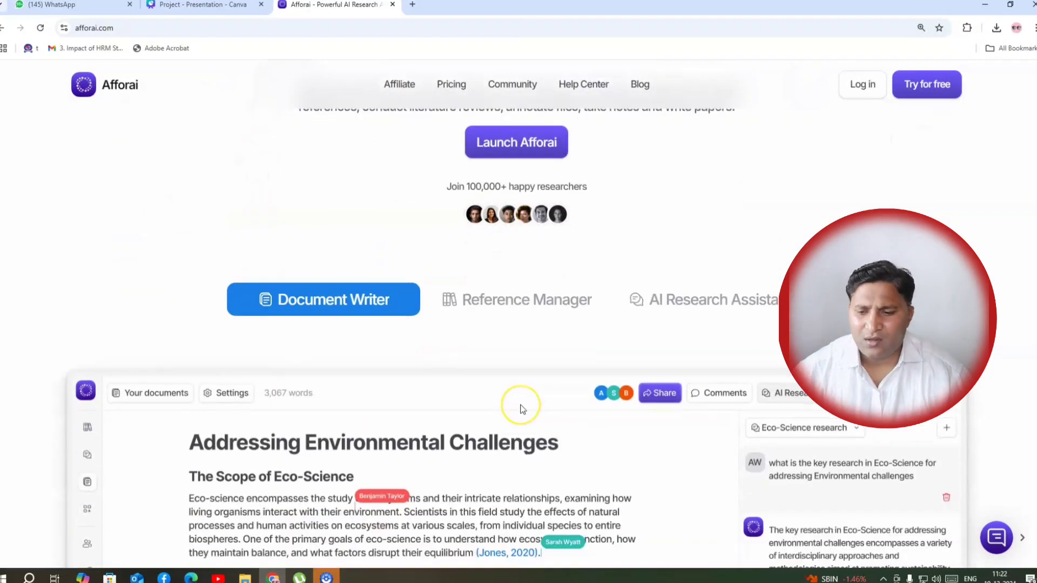
scroll(521, 408, down, 2)
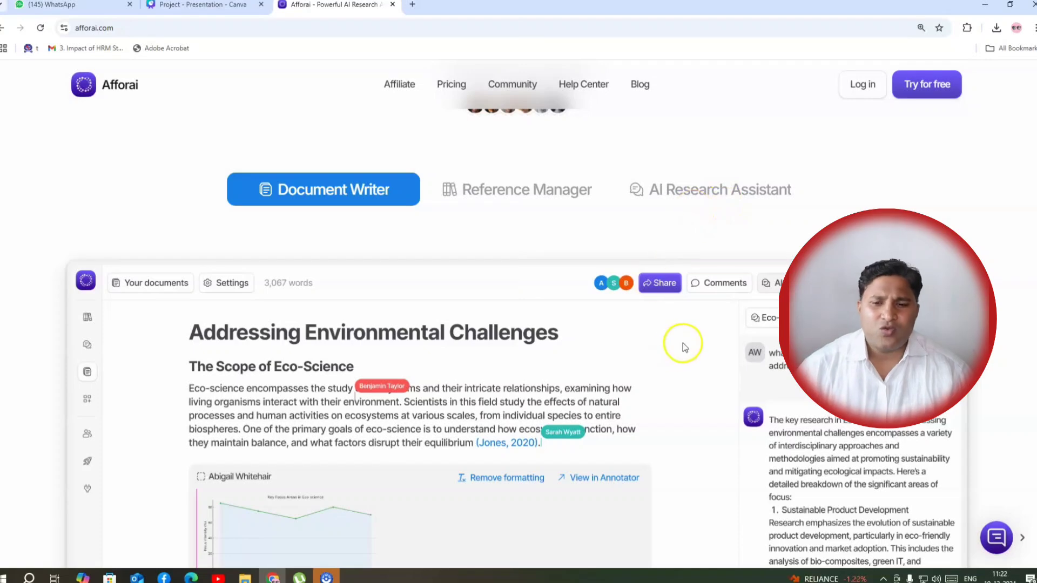
scroll(681, 340, down, 10)
scroll(674, 339, down, 6)
scroll(673, 336, up, 8)
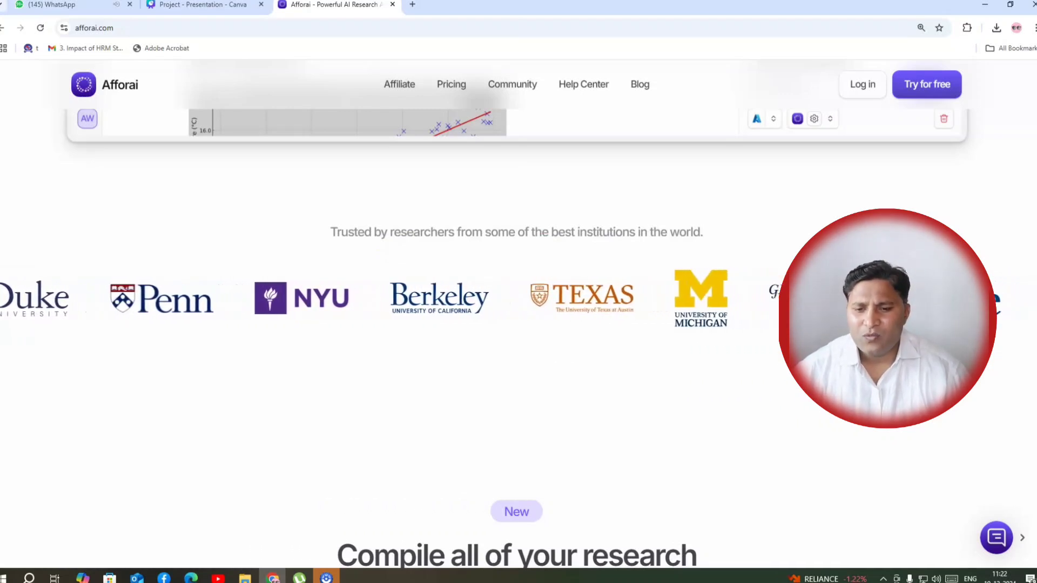
scroll(519, 324, down, 10)
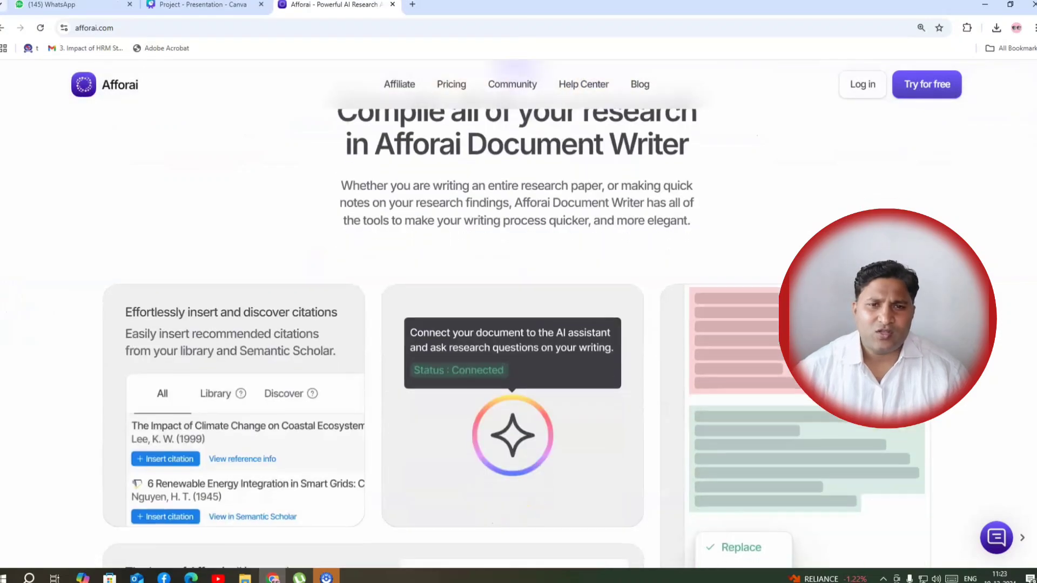
scroll(518, 324, up, 15)
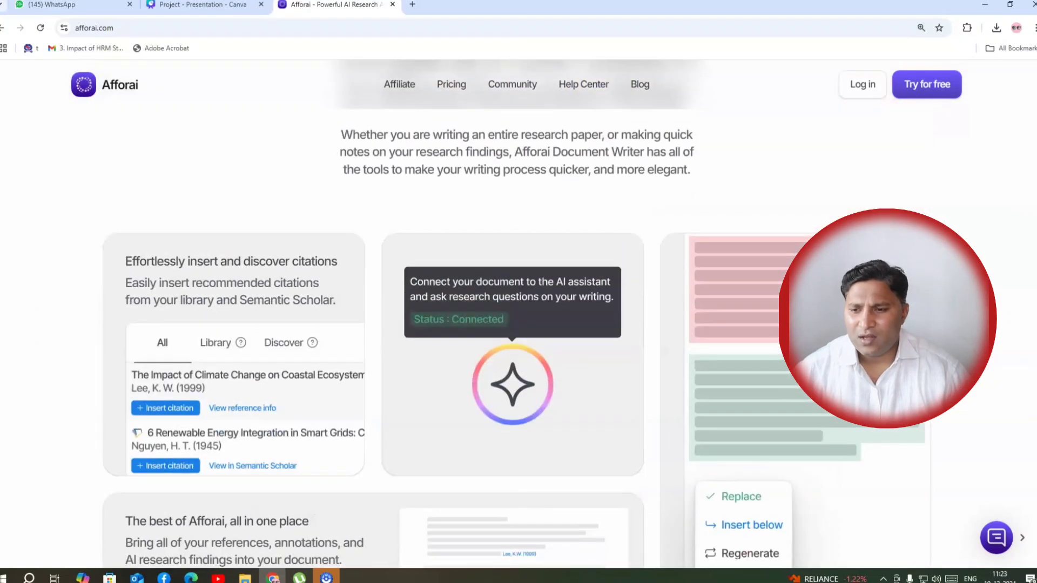
scroll(518, 325, up, 10)
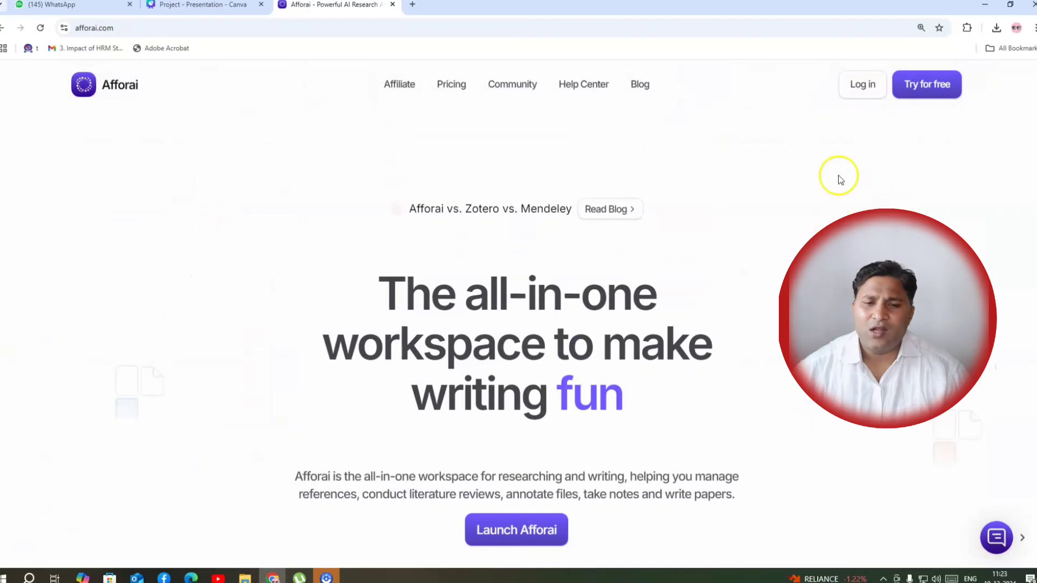
- Start the free trial sign-up and create the account by continuing with Google
click(919, 96)
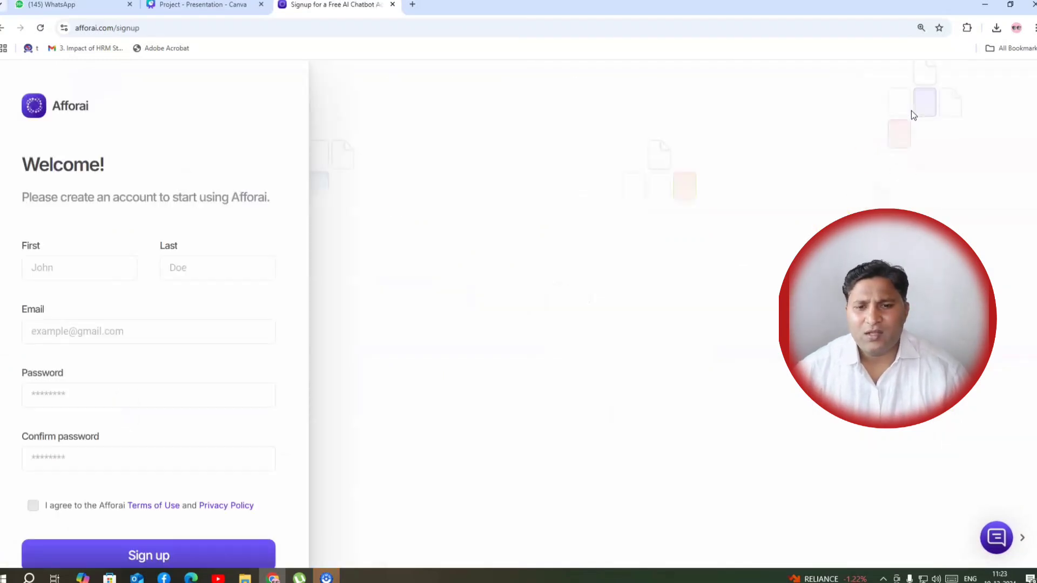
click(75, 270)
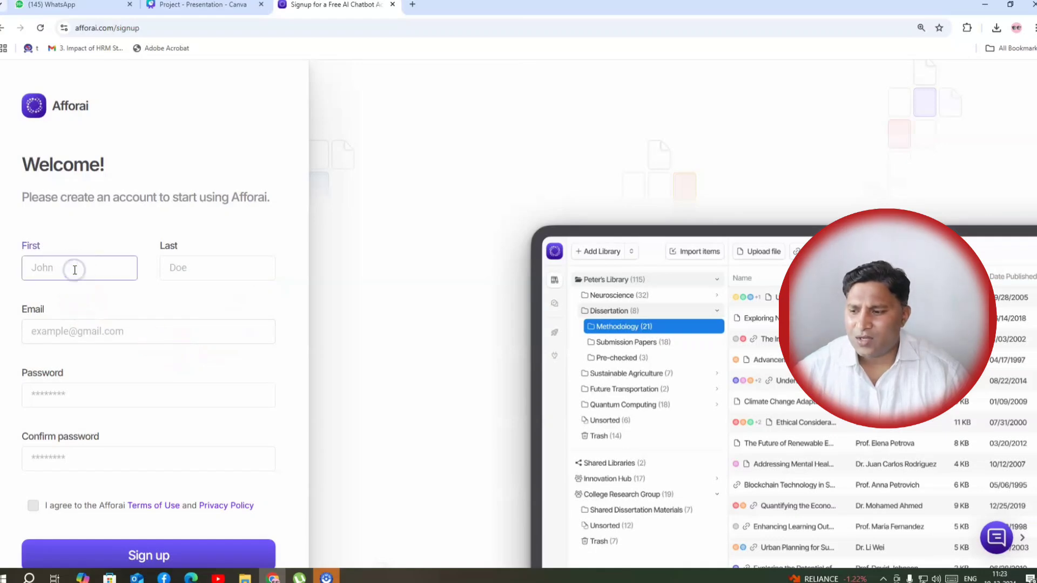
scroll(116, 326, down, 2)
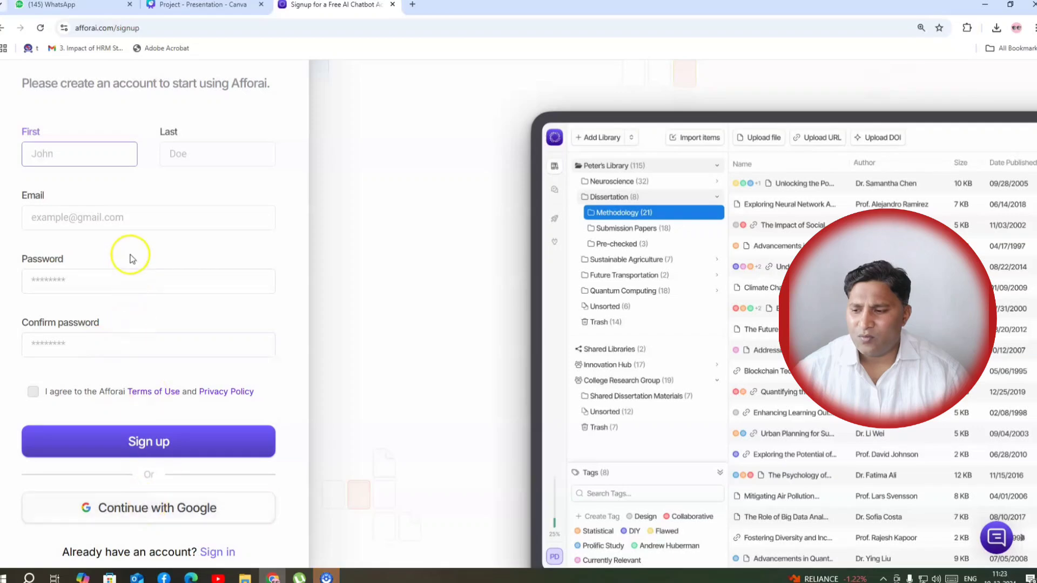
click(135, 509)
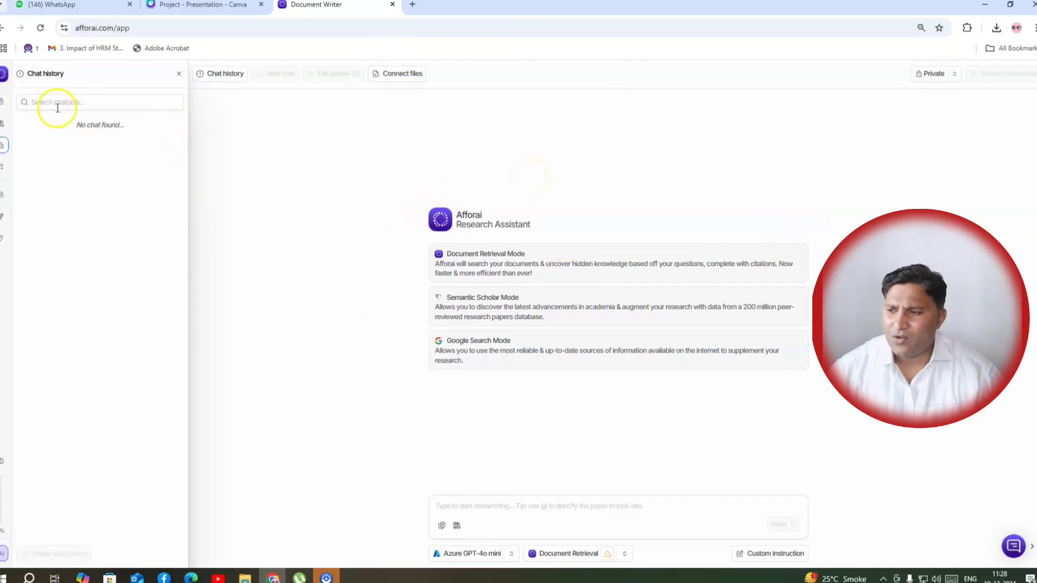
click(3, 125)
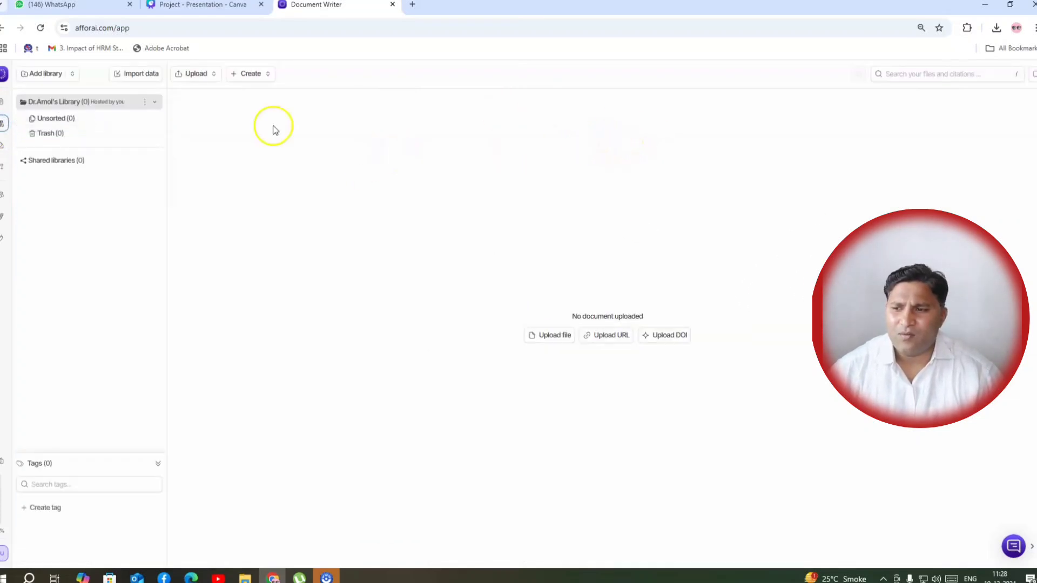
click(190, 78)
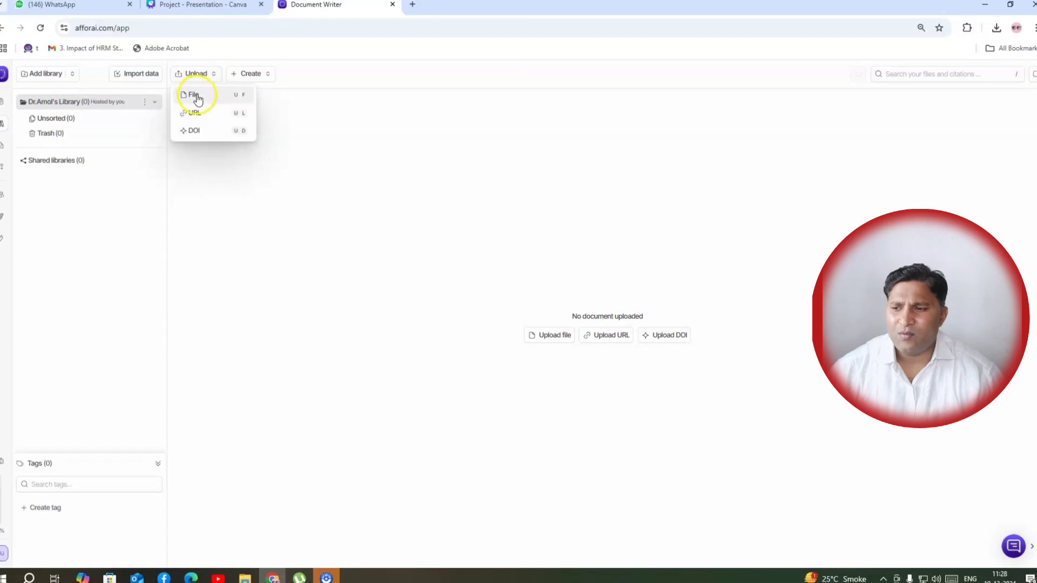
click(196, 96)
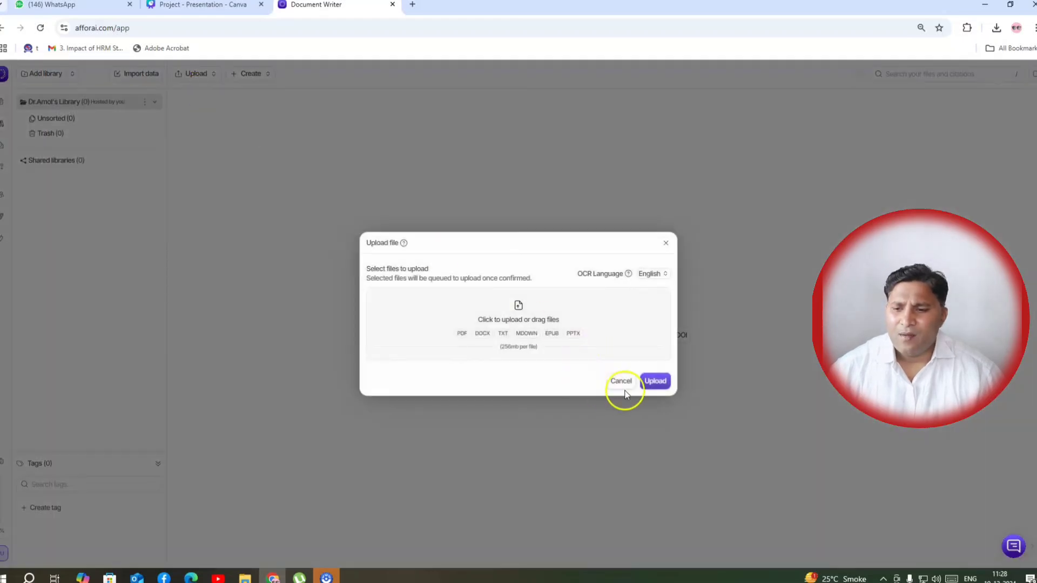
click(465, 335)
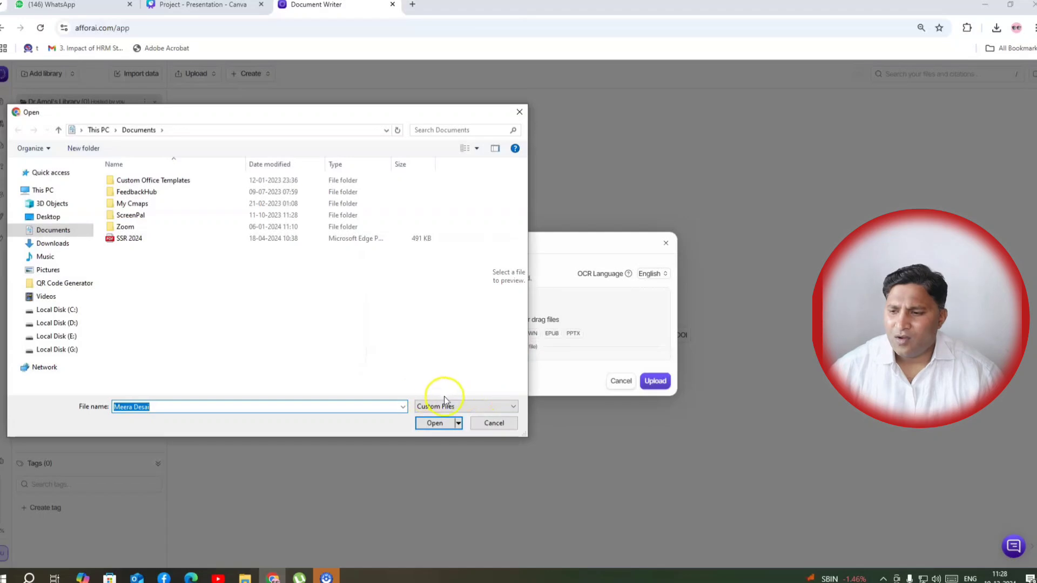
click(52, 243)
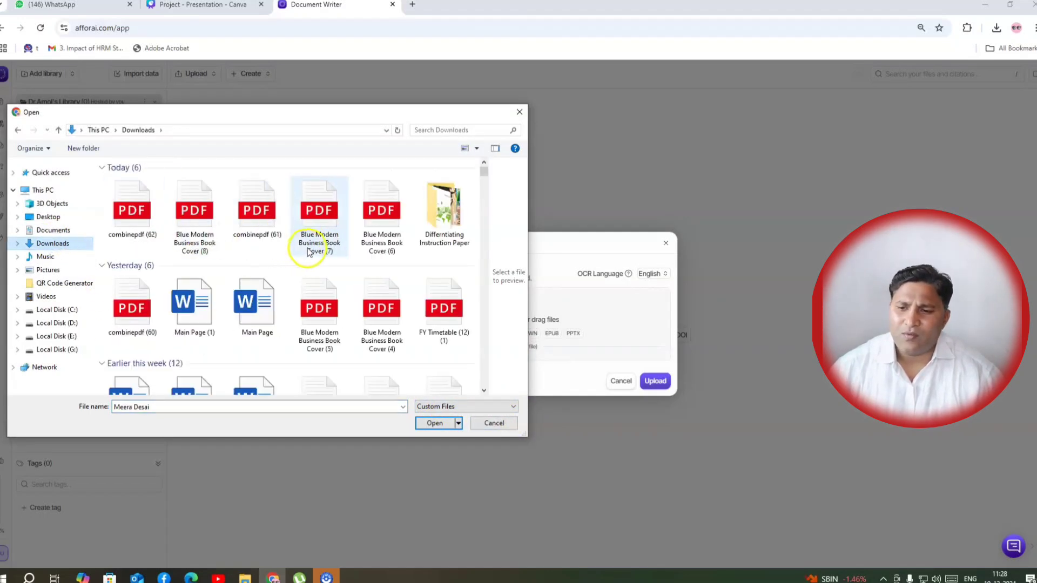
double_click(446, 227)
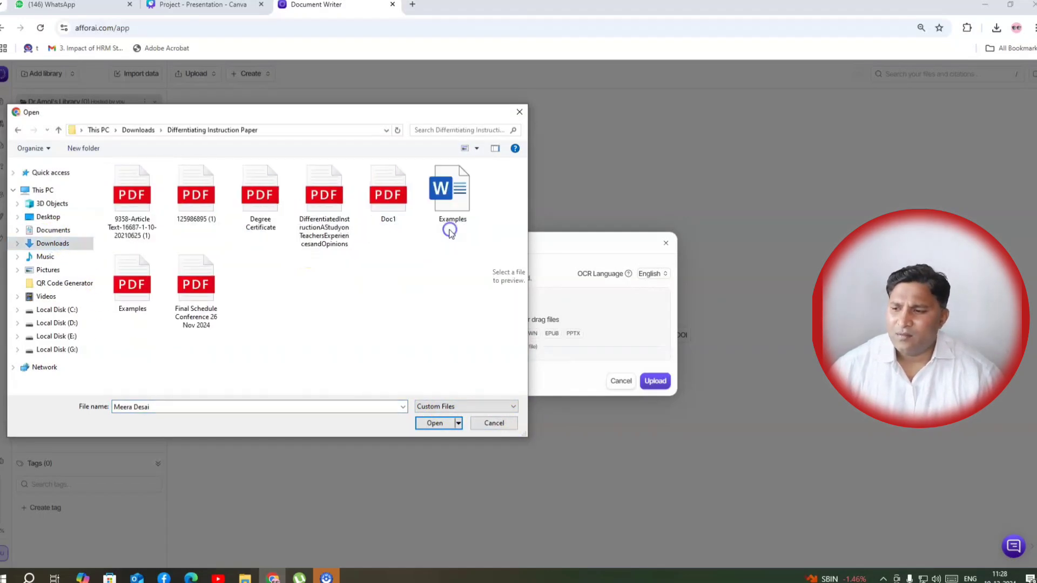
click(141, 206)
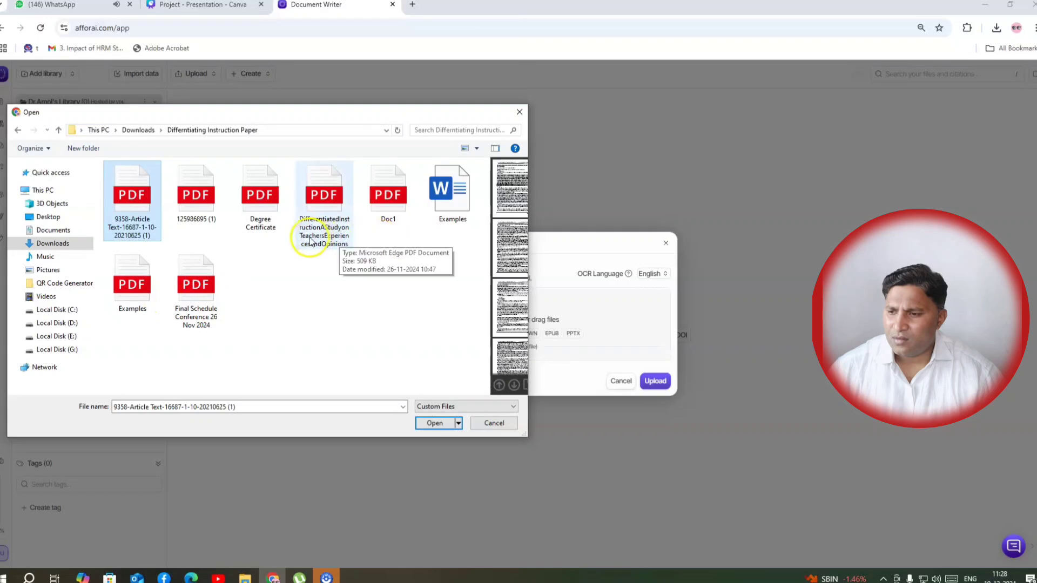
ctrl+click(195, 217)
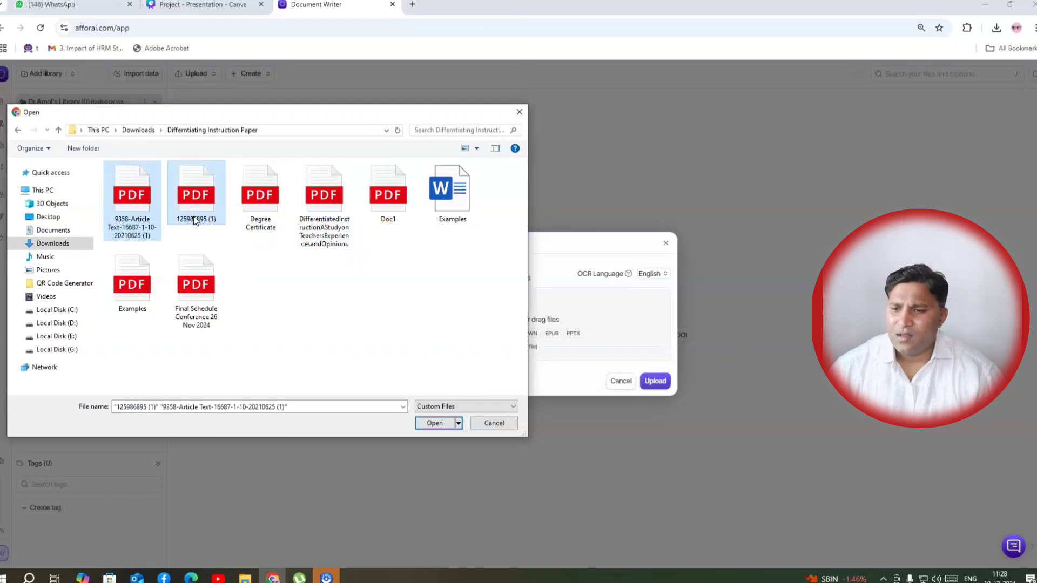
click(433, 425)
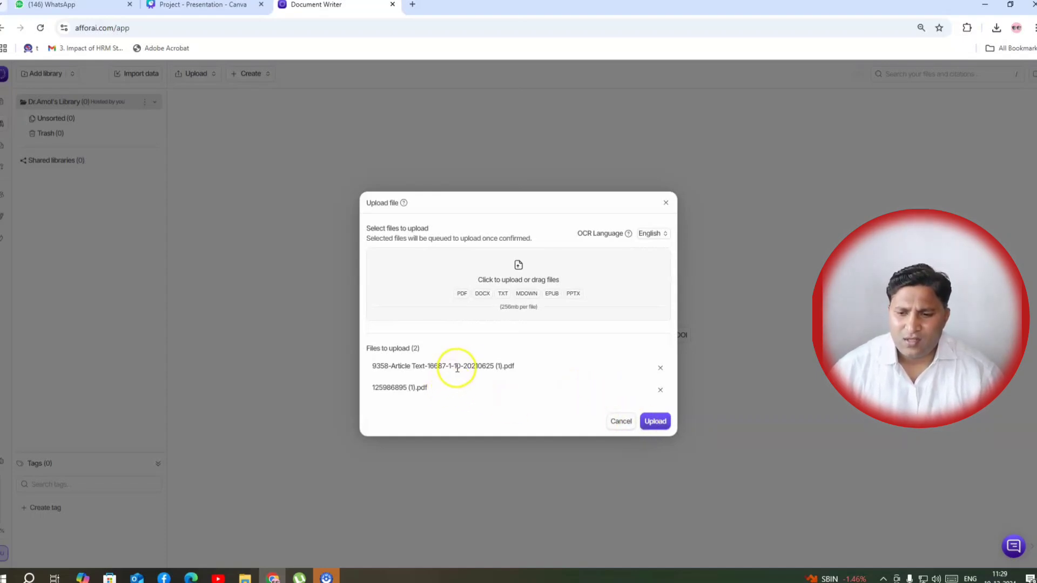
click(655, 424)
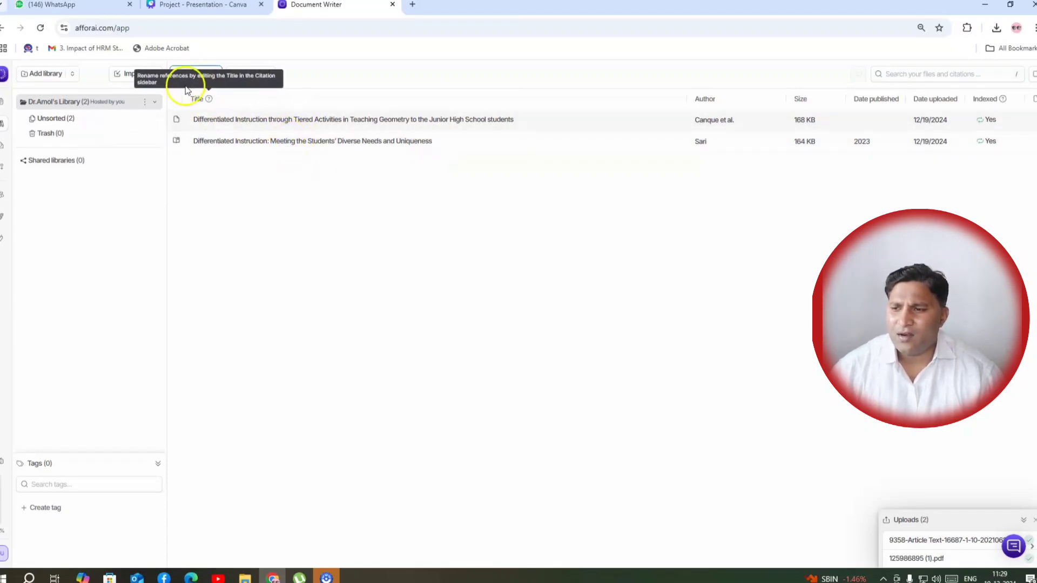
click(197, 76)
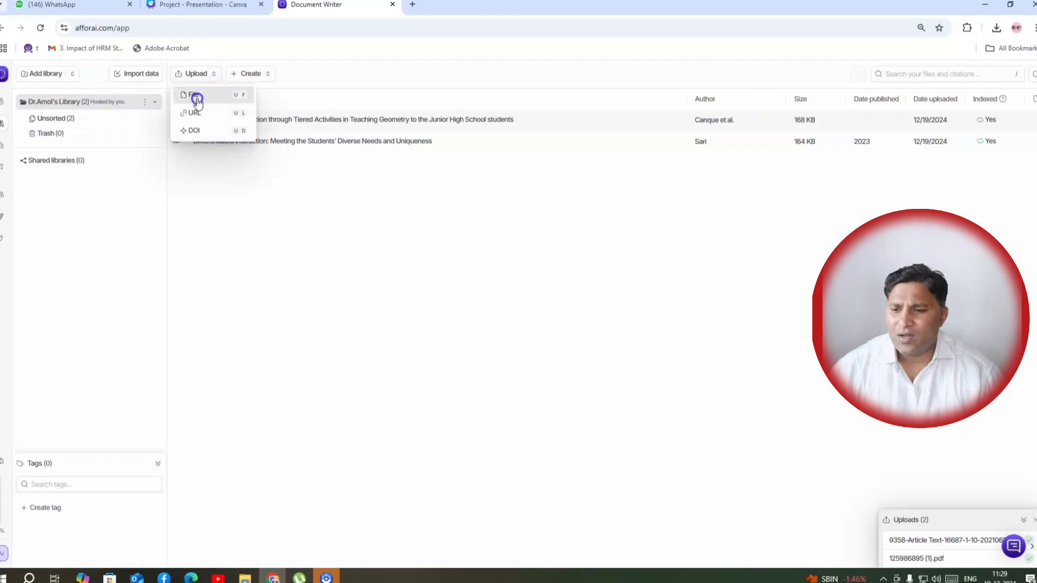
click(197, 98)
click(457, 330)
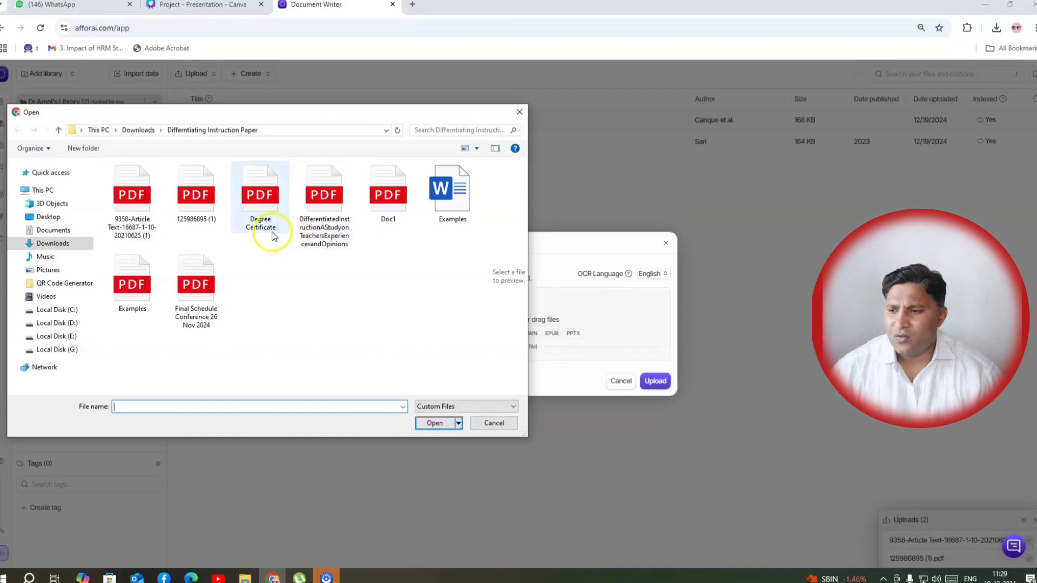
click(388, 211)
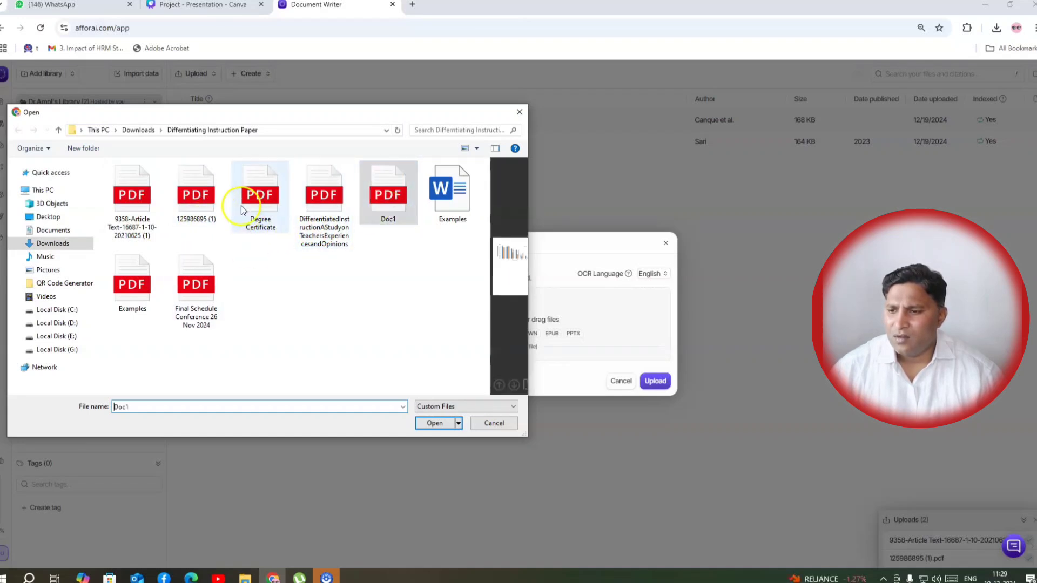
click(197, 202)
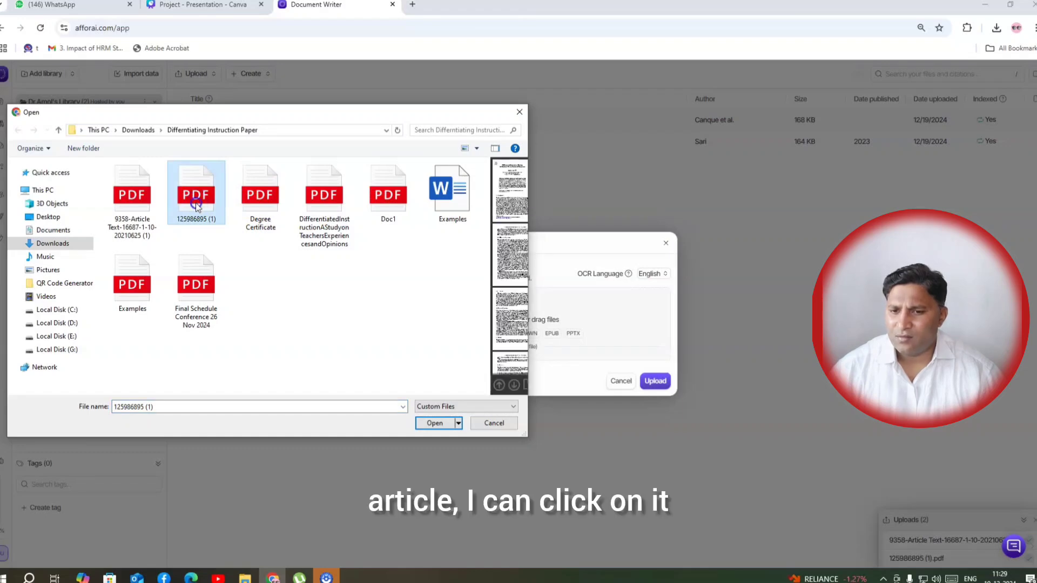
double_click(197, 206)
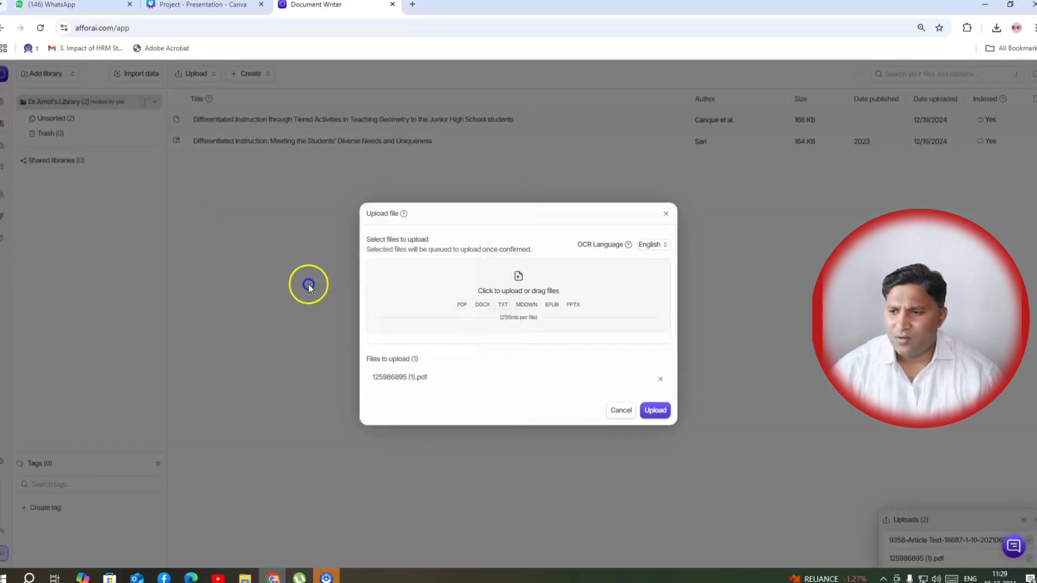
click(655, 412)
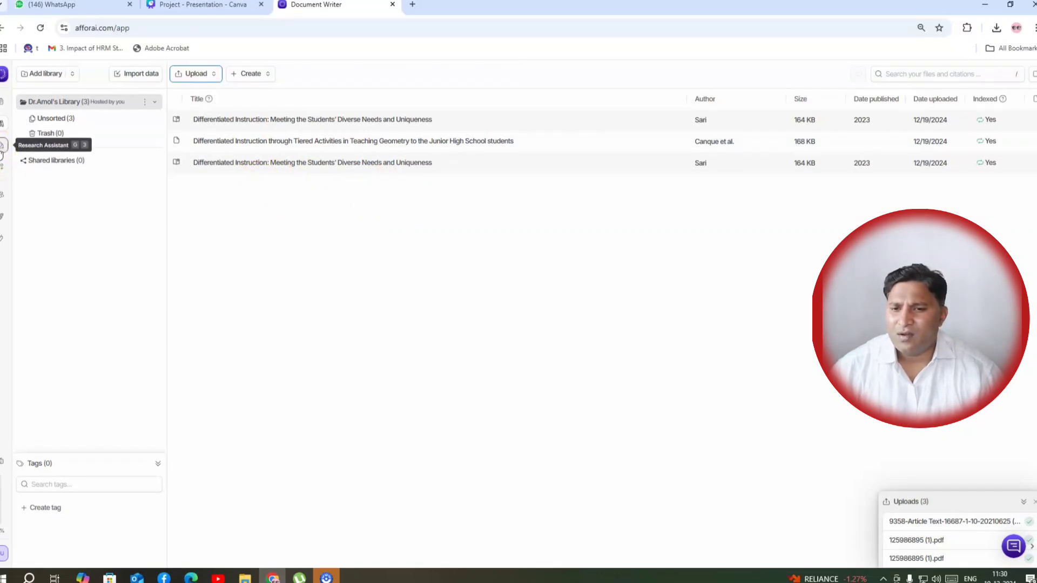
- Connect all three Differentiated Instruction papers from the library to the Research Assistant chat
click(2, 146)
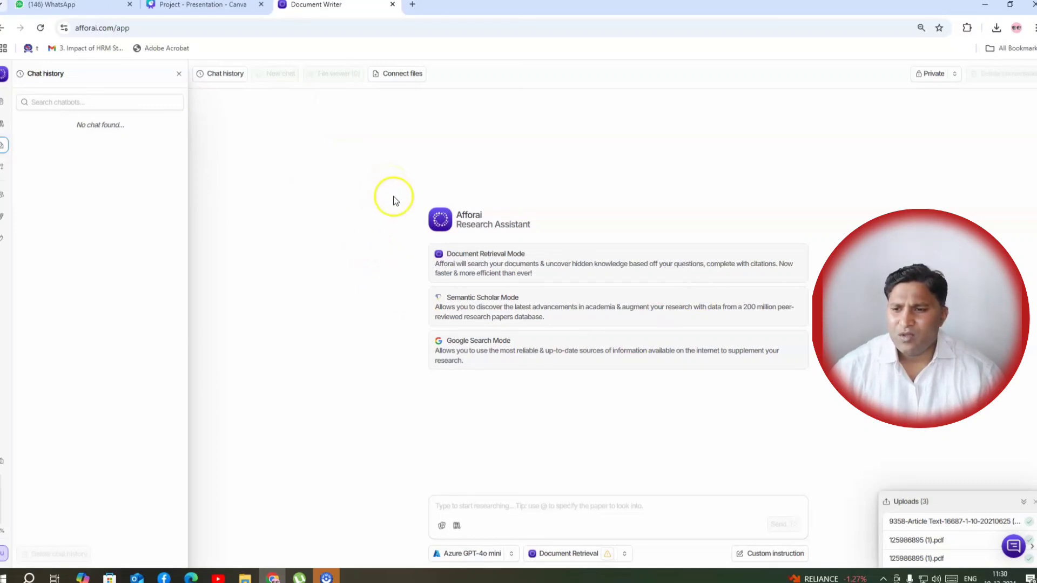
click(393, 76)
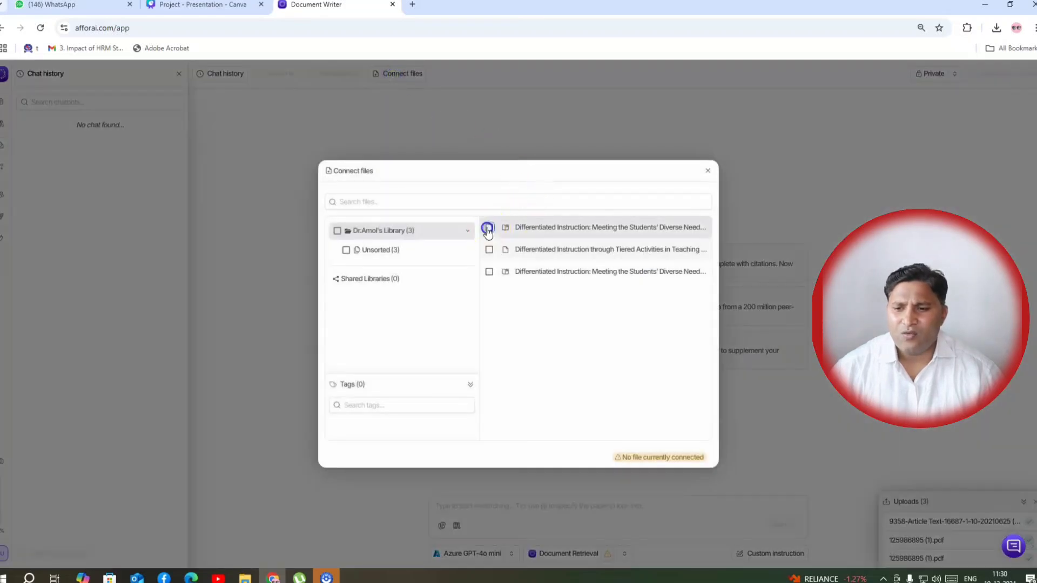
click(488, 228)
click(489, 250)
click(489, 271)
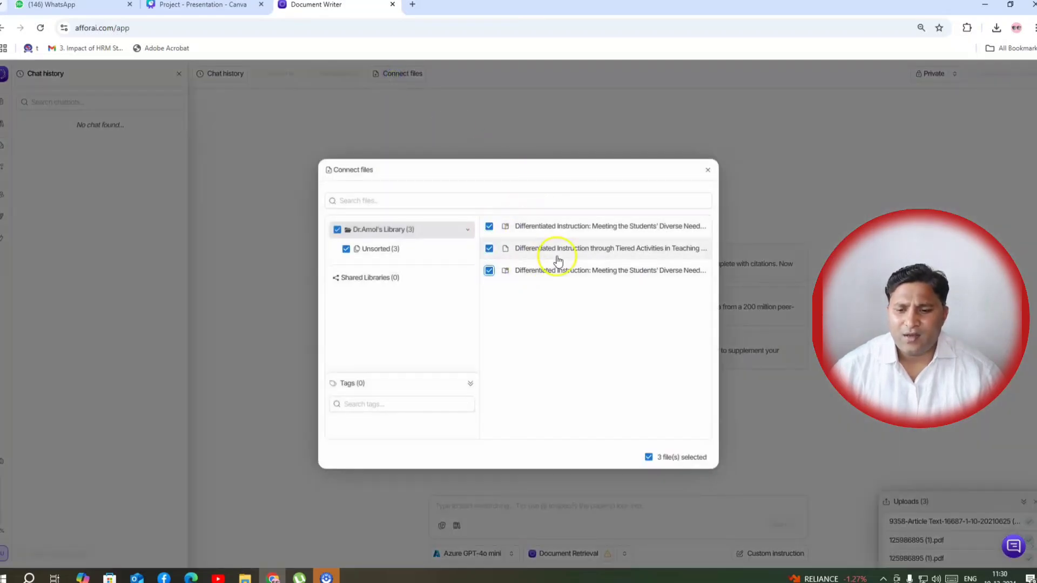
click(708, 172)
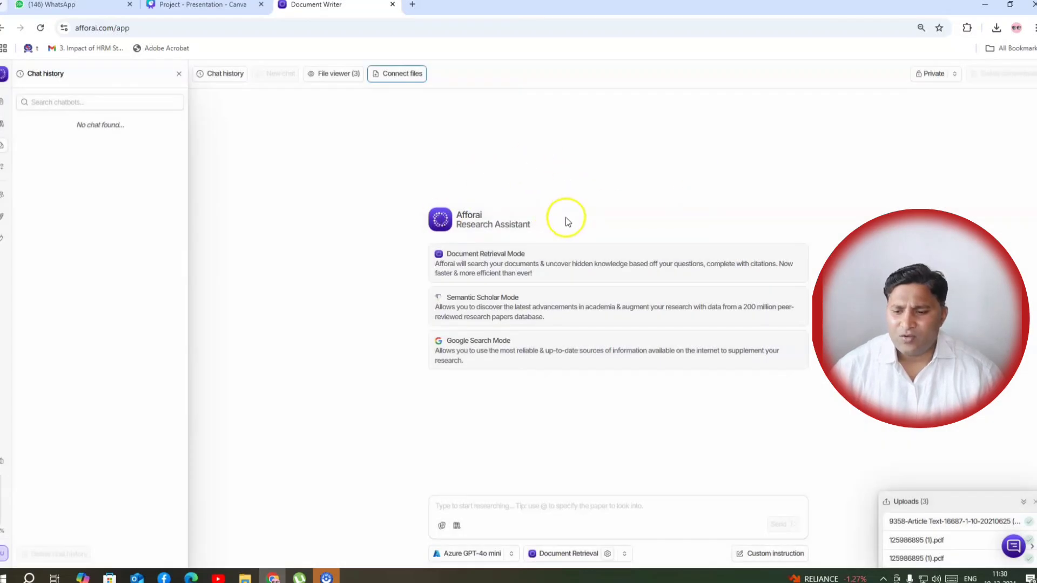
click(451, 505)
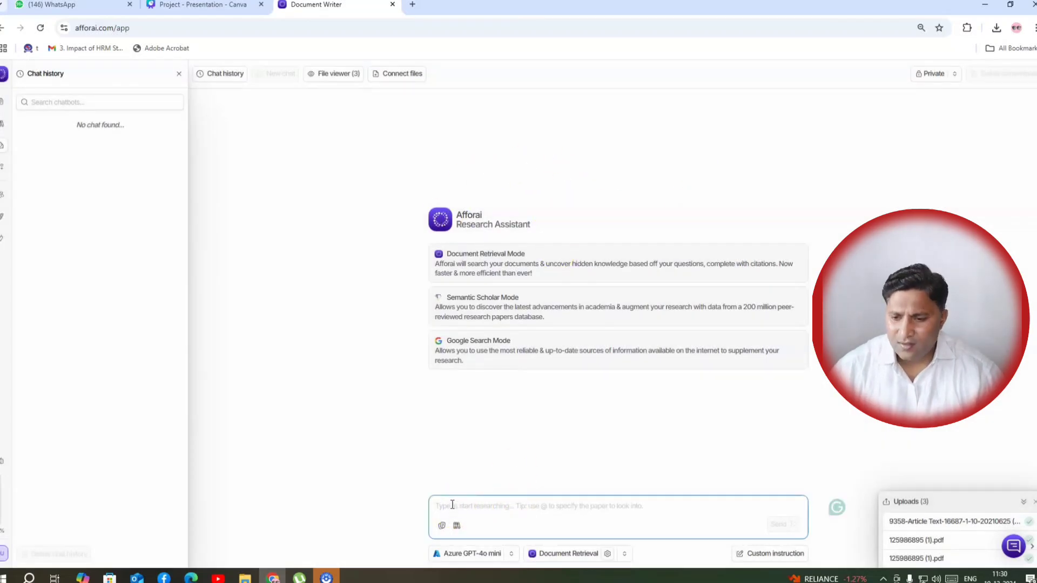
text(@)
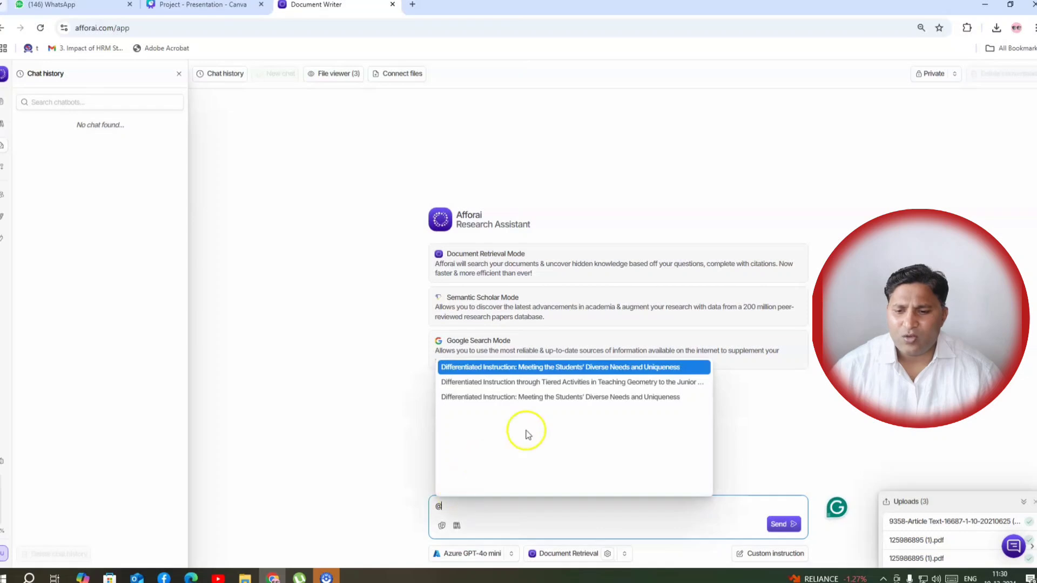
click(455, 504)
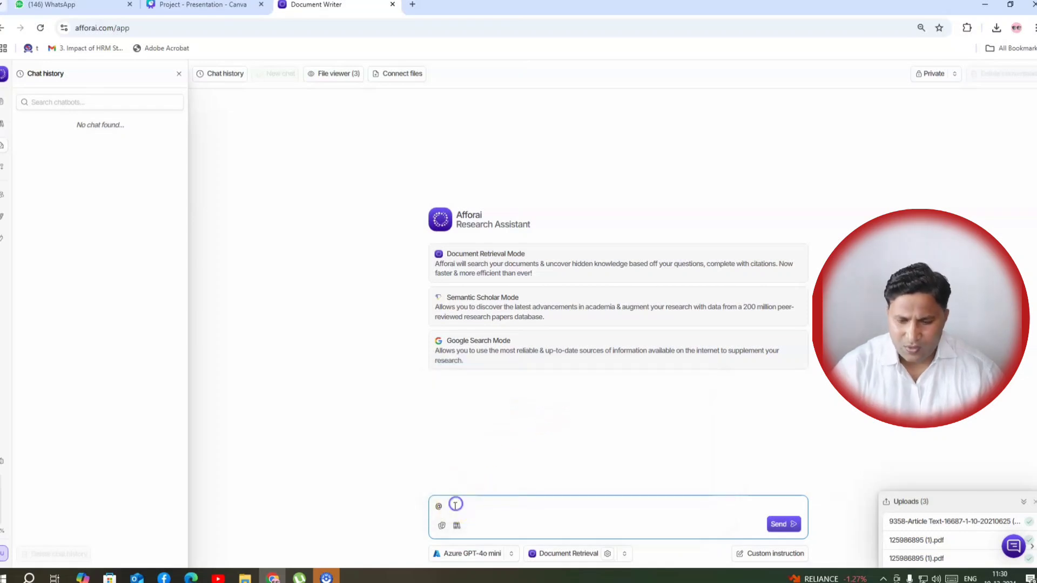
key(BackSpace)
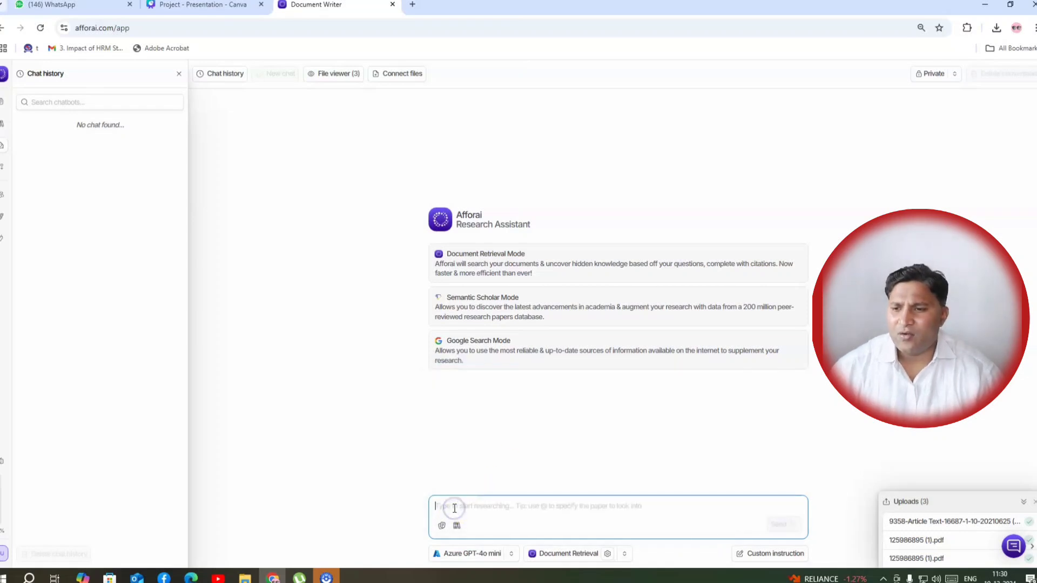
- Disconnect all three Differentiated Instruction papers from the Research Assistant chat
click(403, 75)
click(489, 226)
click(489, 249)
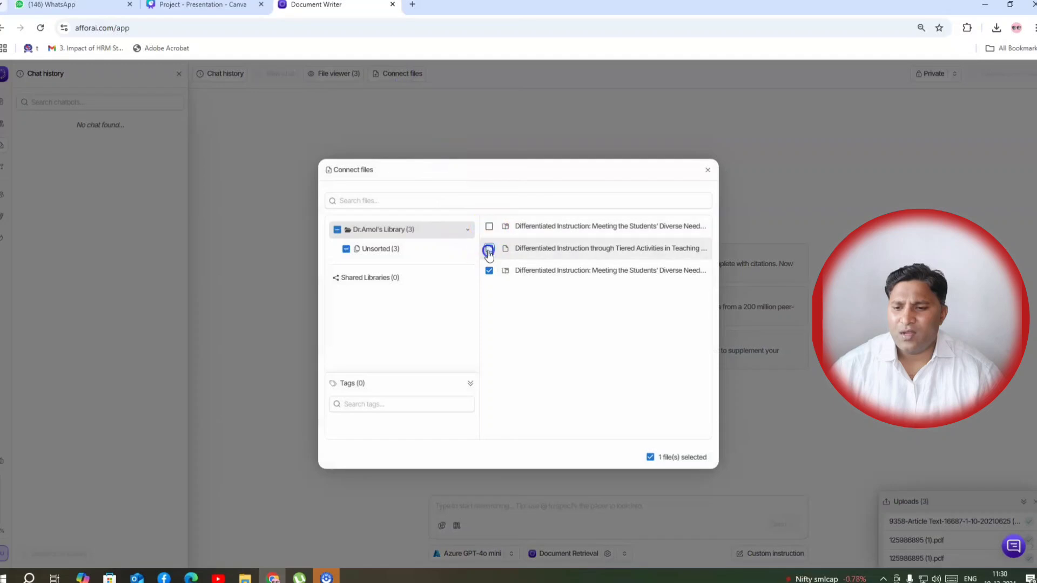
click(489, 271)
click(708, 170)
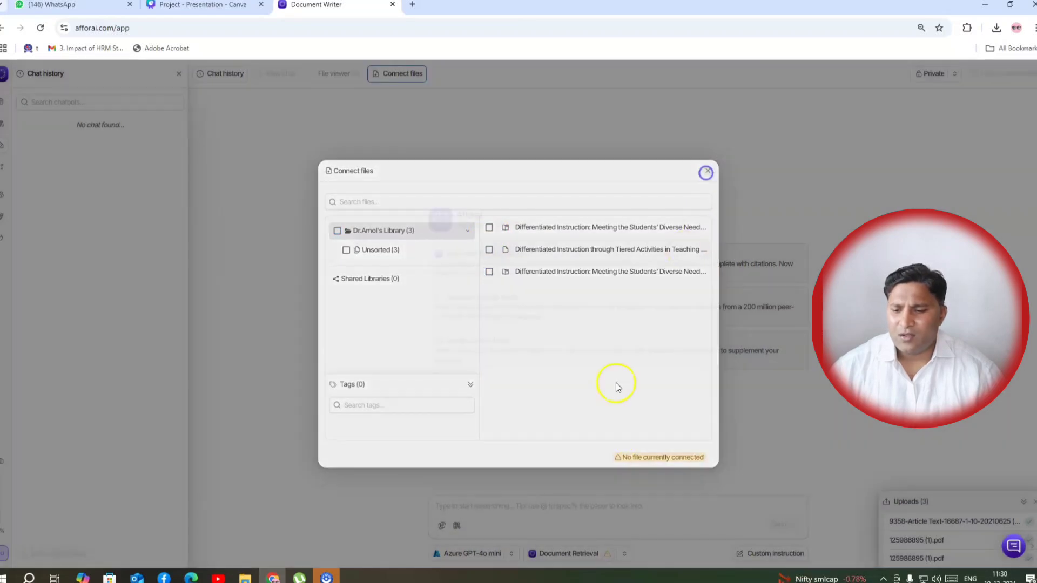
- Try to mention a paper with @ in the chat prompt without any connected files, and clear the entry
click(463, 500)
text(@)
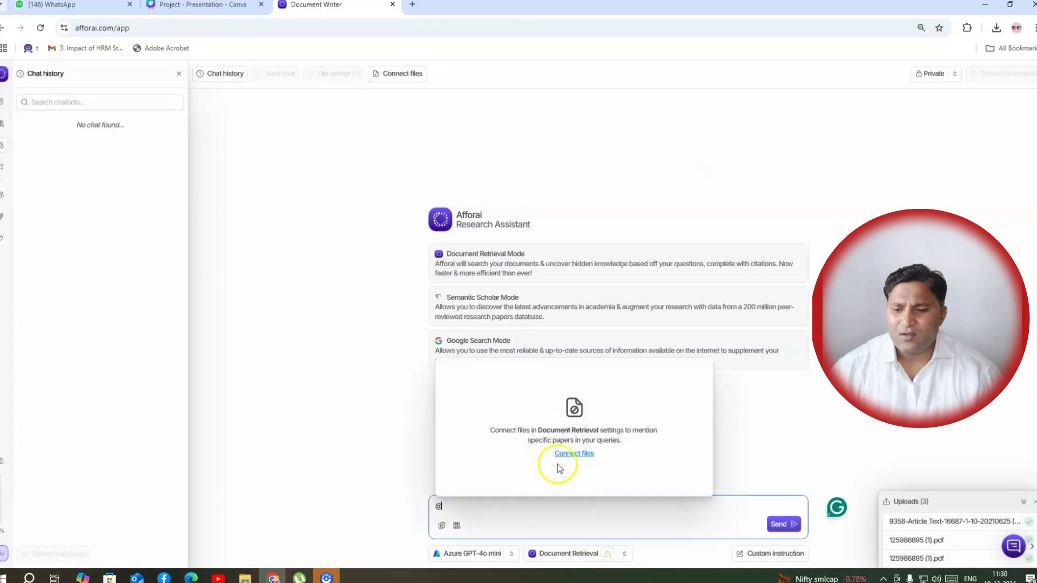
click(449, 509)
key(BackSpace)
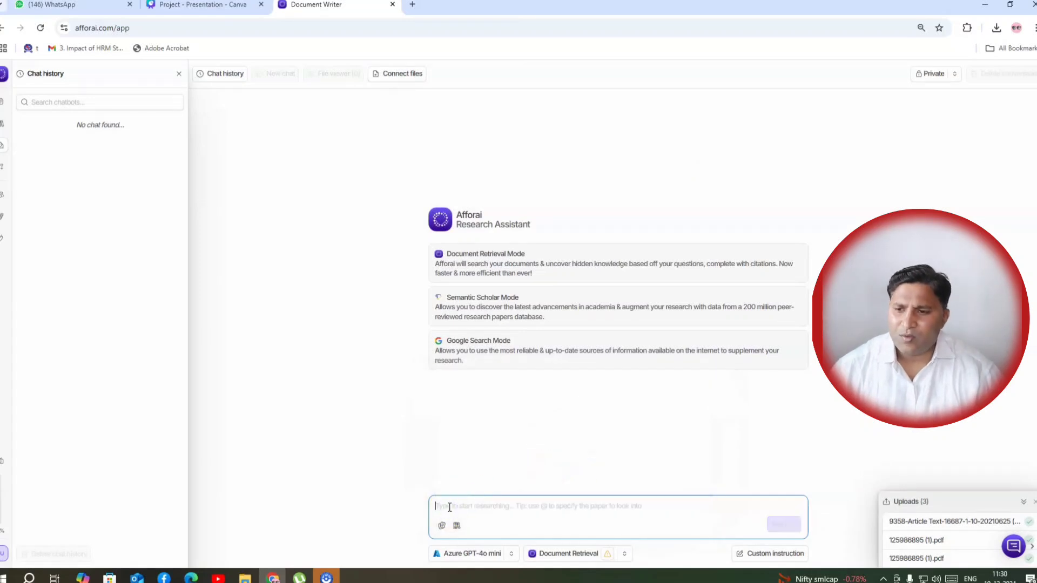
- Reconnect all three Differentiated Instruction papers from the library to the chat
click(404, 76)
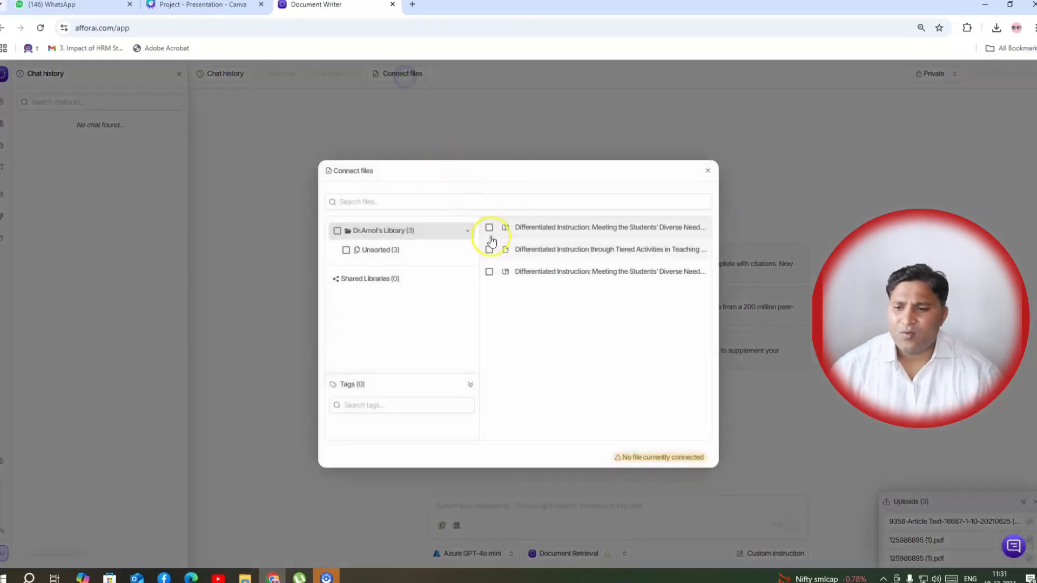
click(489, 226)
click(489, 248)
click(490, 272)
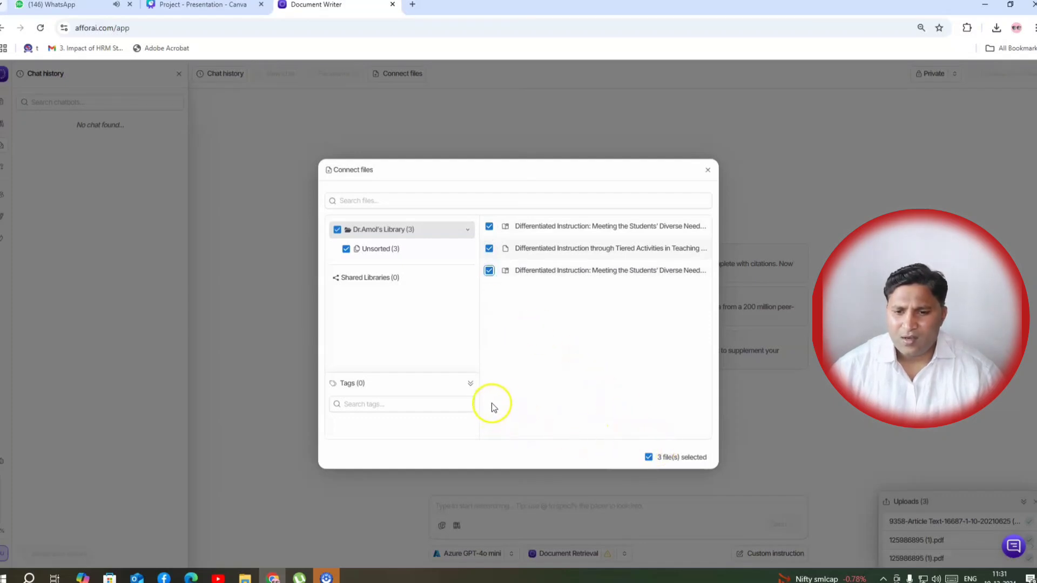
click(708, 170)
- Mention the Tiered Activities in Teaching Geometry paper and the last-listed Meeting the Students' Diverse Needs paper in the chat prompt
click(463, 505)
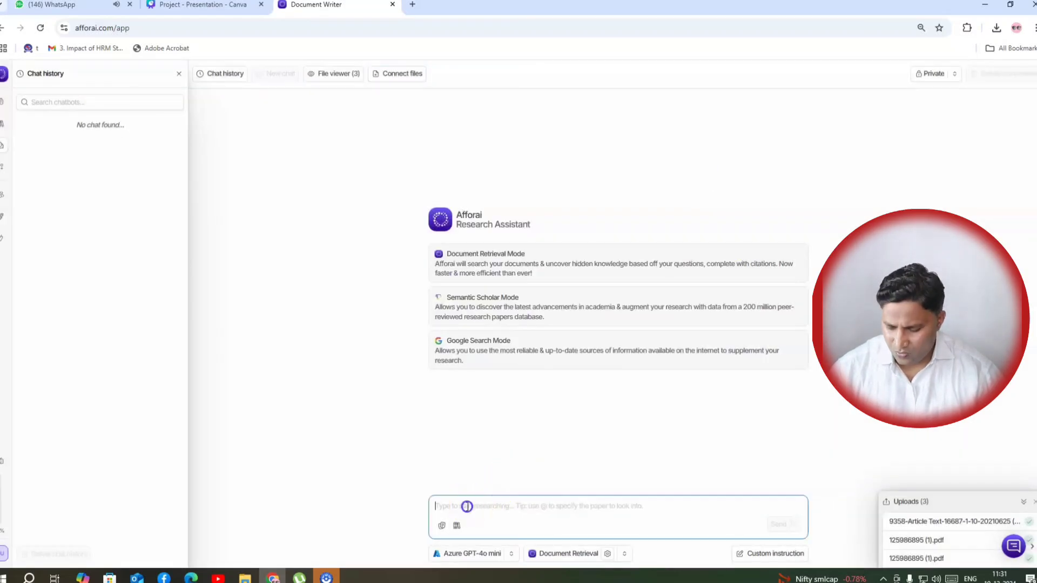
text(@)
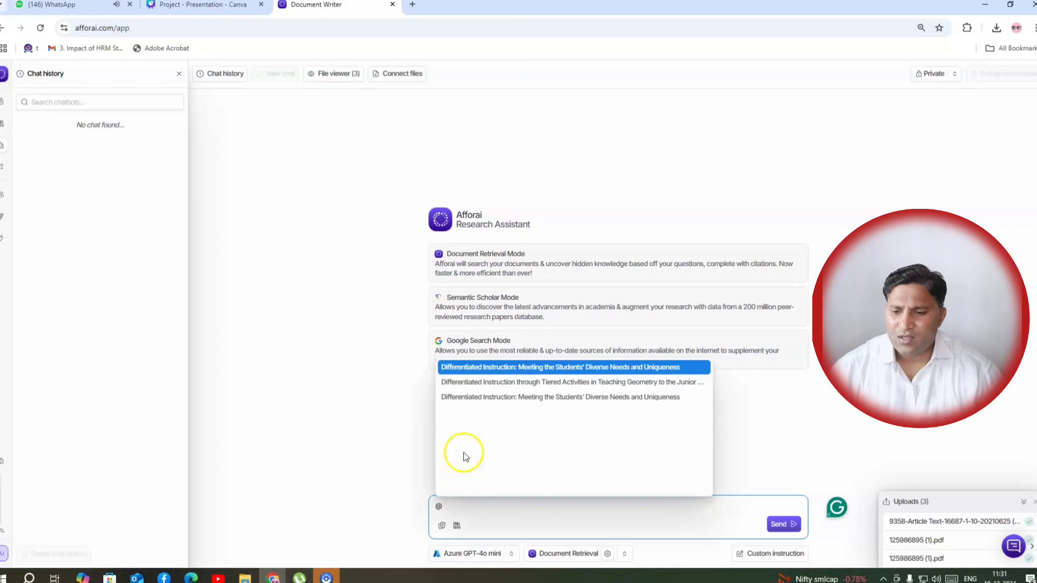
click(476, 382)
text(@)
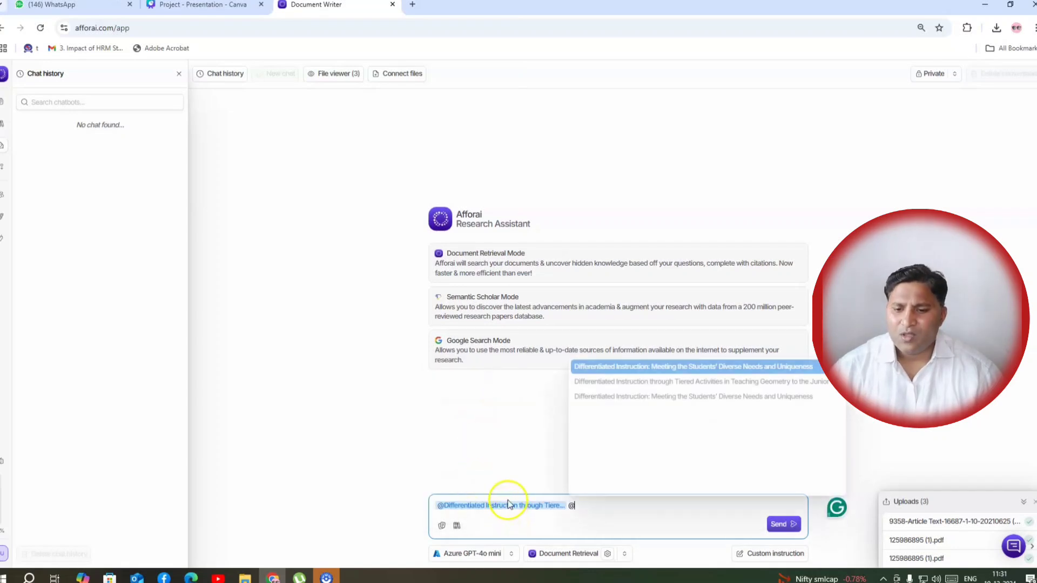
click(609, 396)
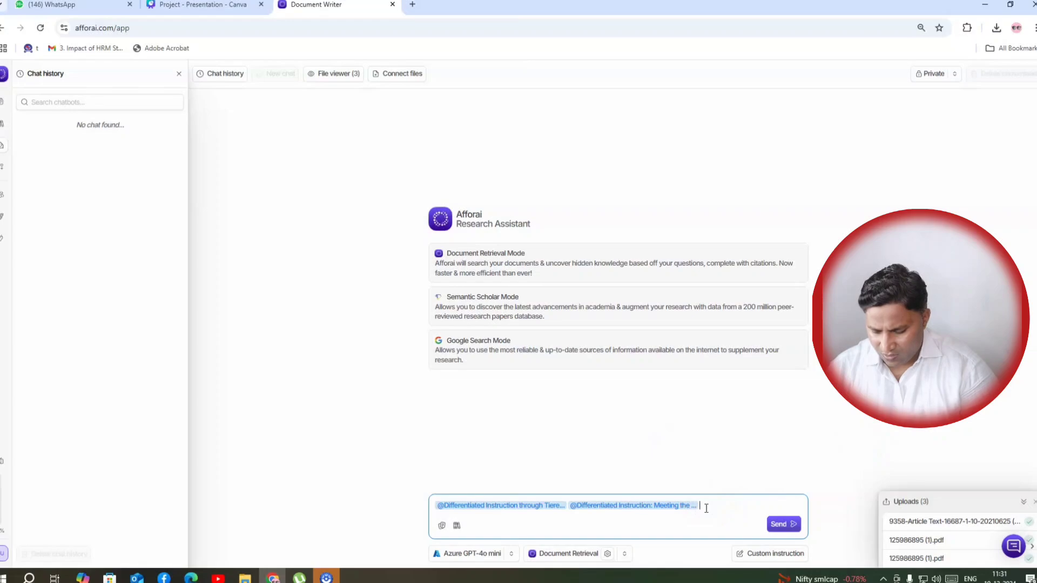
- Complete the prompt with "write introduction for my Differntiated Instruction program Effectivness research" and send it
text(write introd)
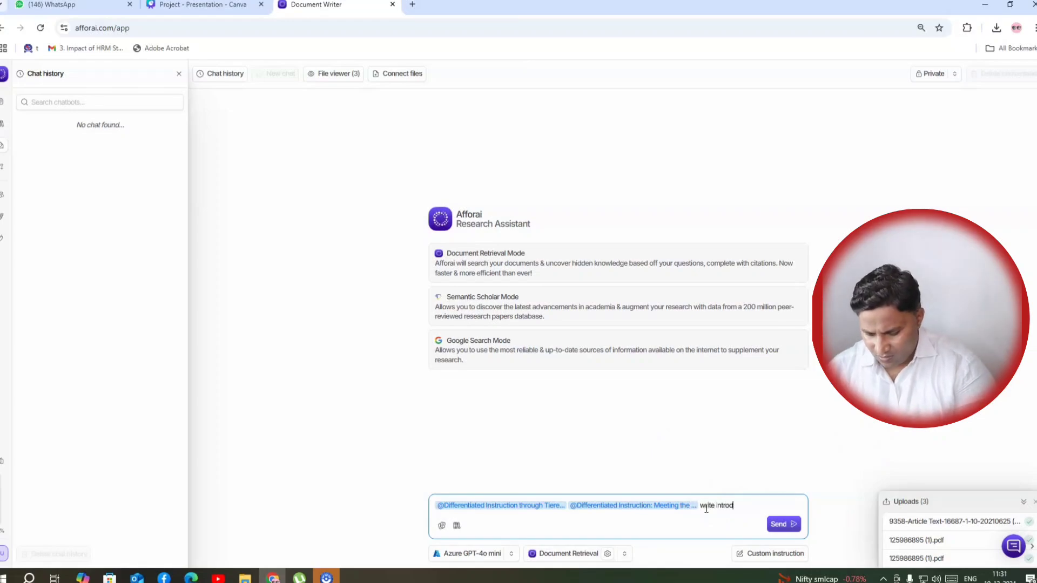
text(uction for my Differentiated Instruction program Effectivness Subject)
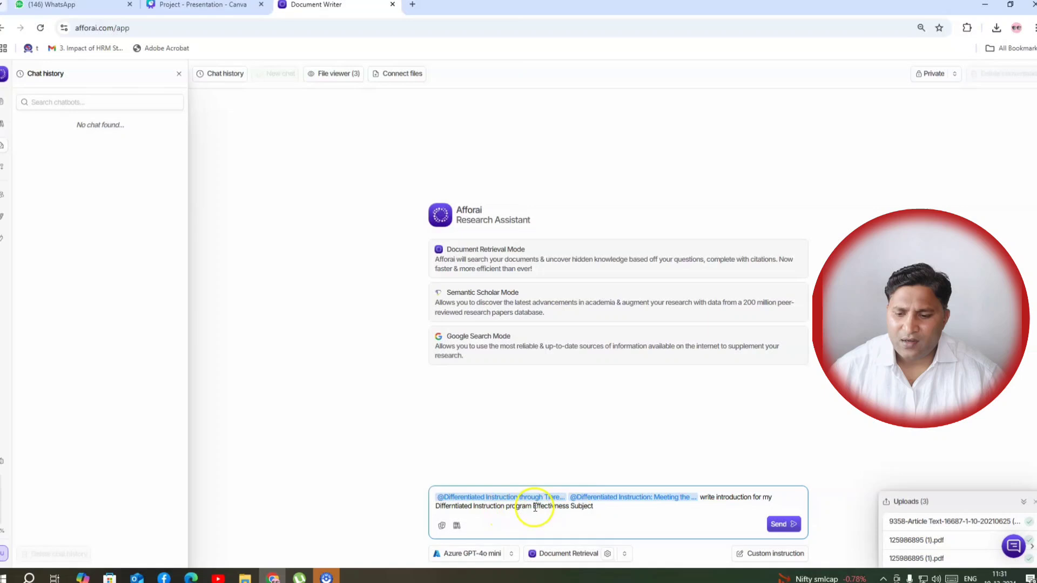
mouse_move(537, 508)
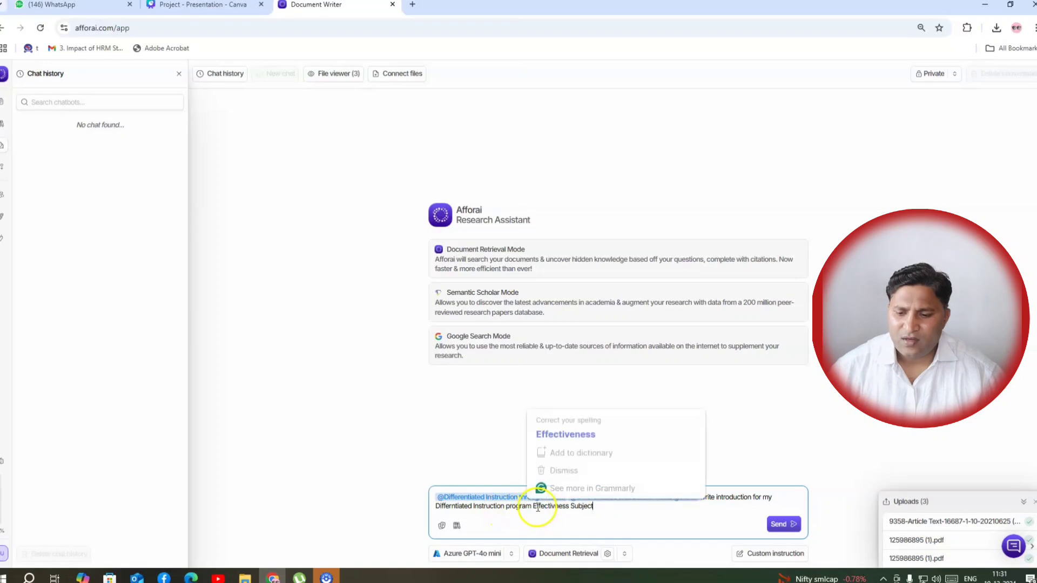
click(551, 507)
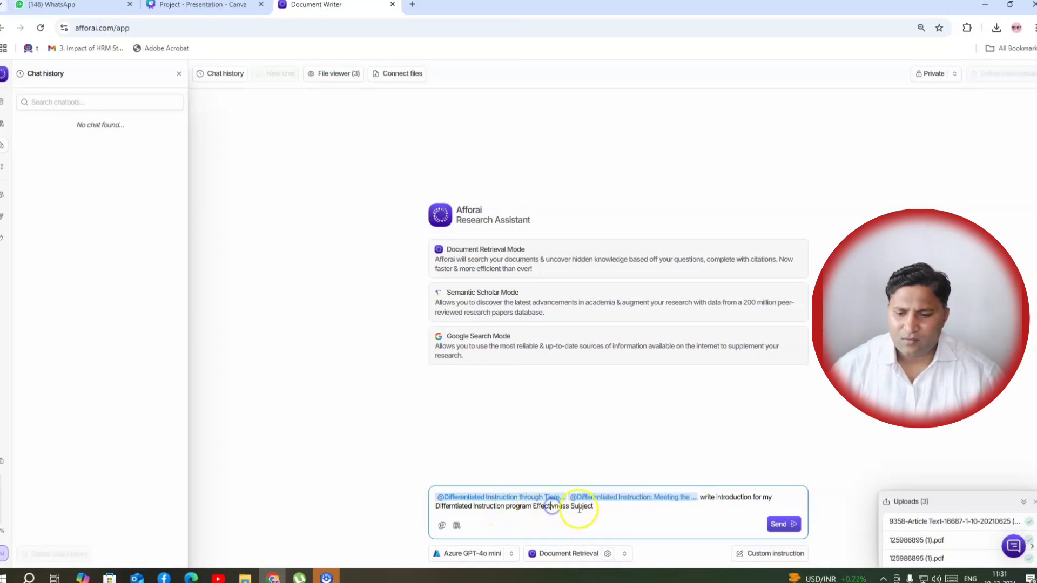
double_click(577, 507)
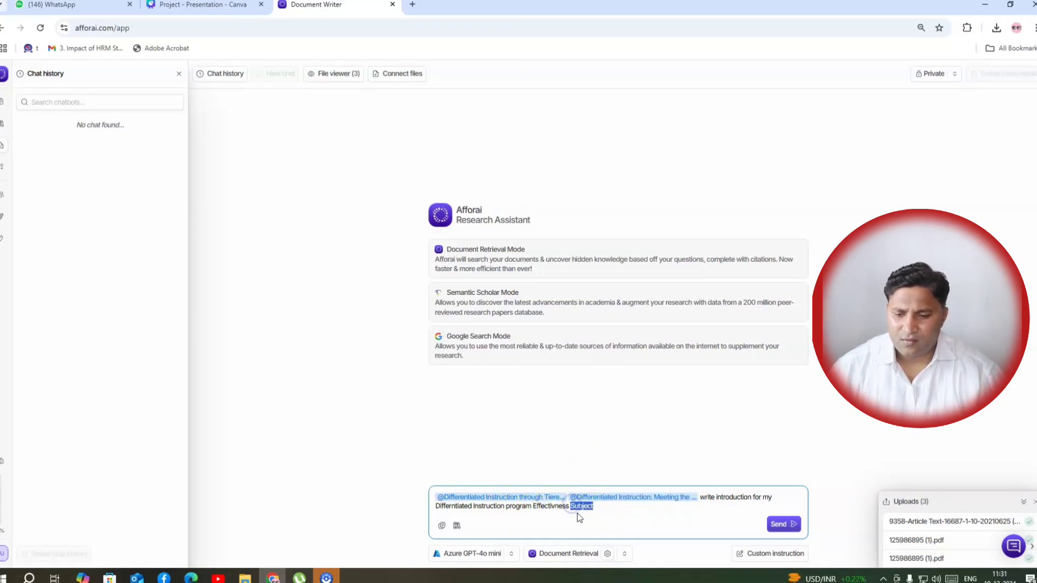
text(research)
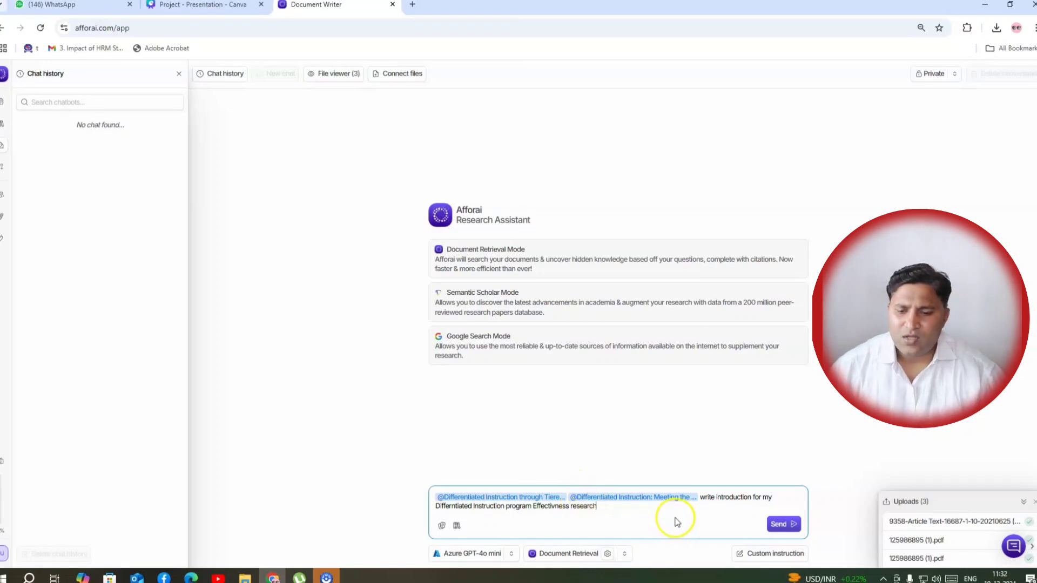
click(784, 525)
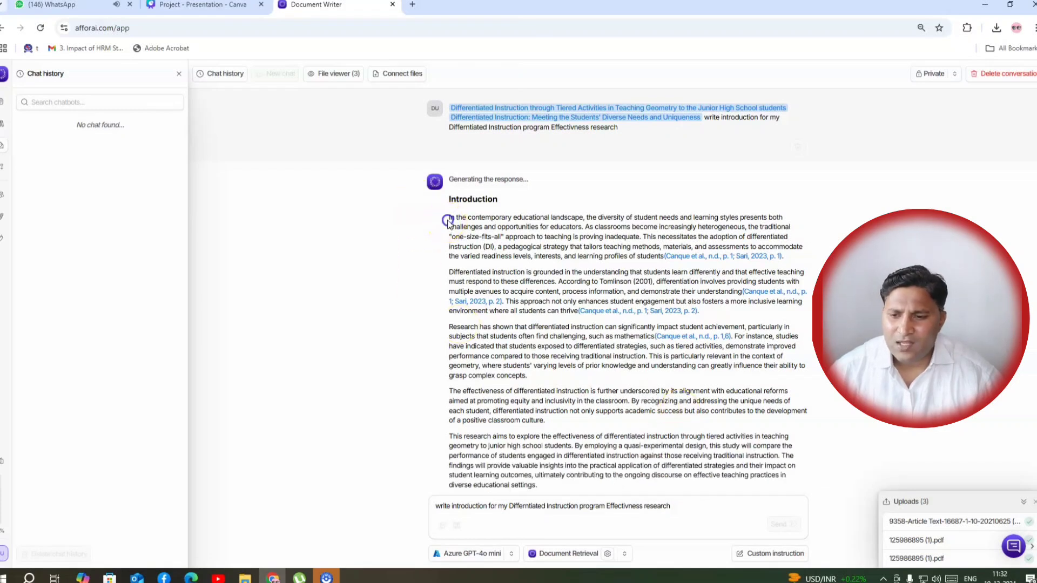
- Read through the generated introduction with its citations and review the list of available AI models
drag(448, 216, 499, 238)
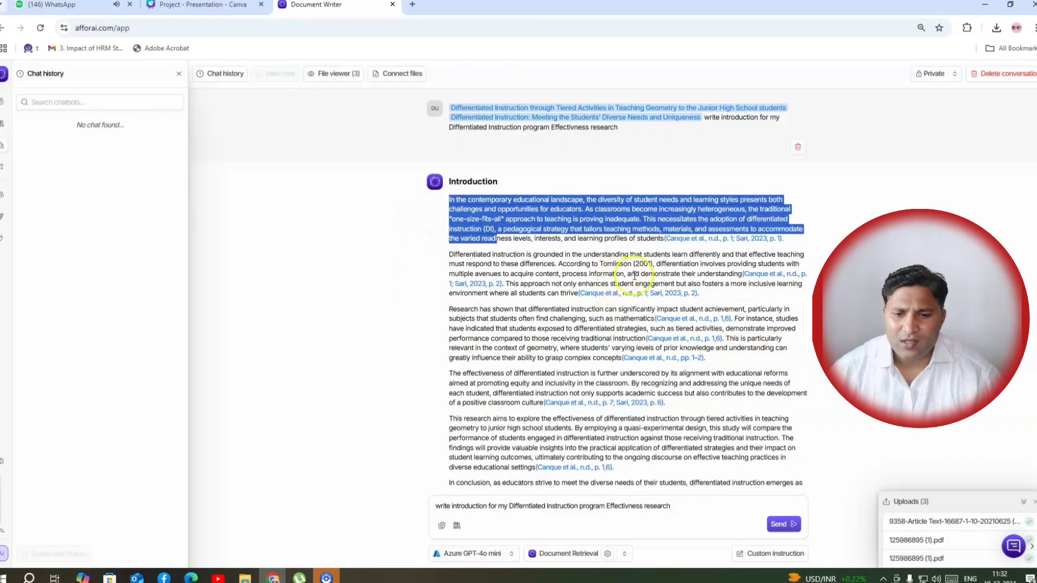
click(644, 265)
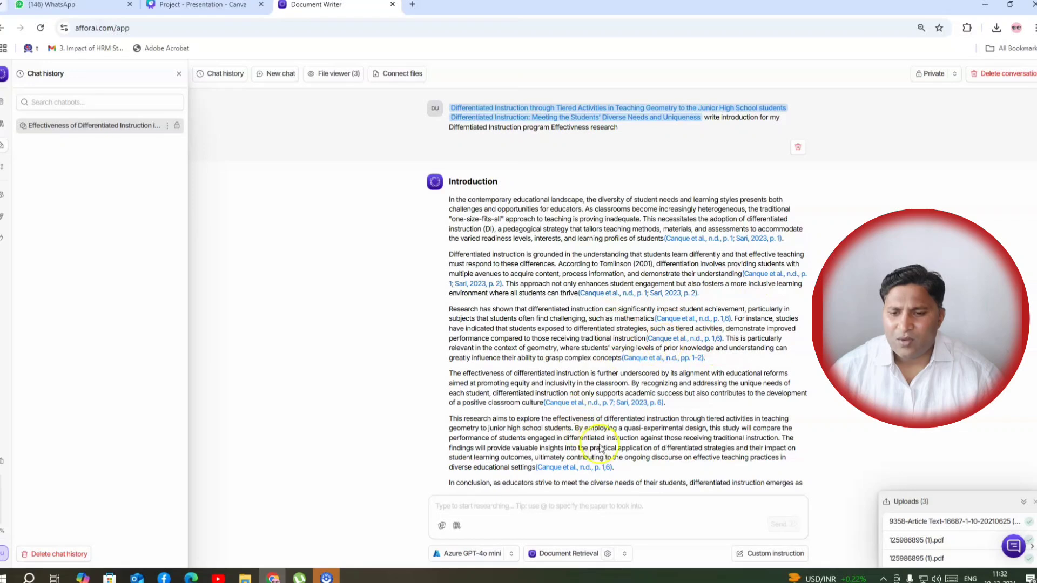
scroll(598, 443, down, 2)
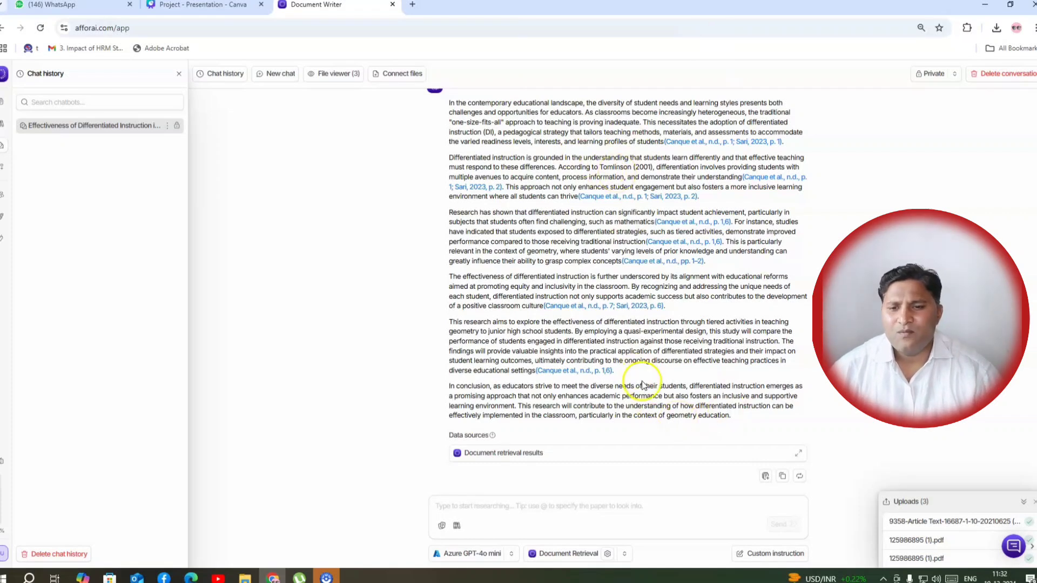
click(475, 555)
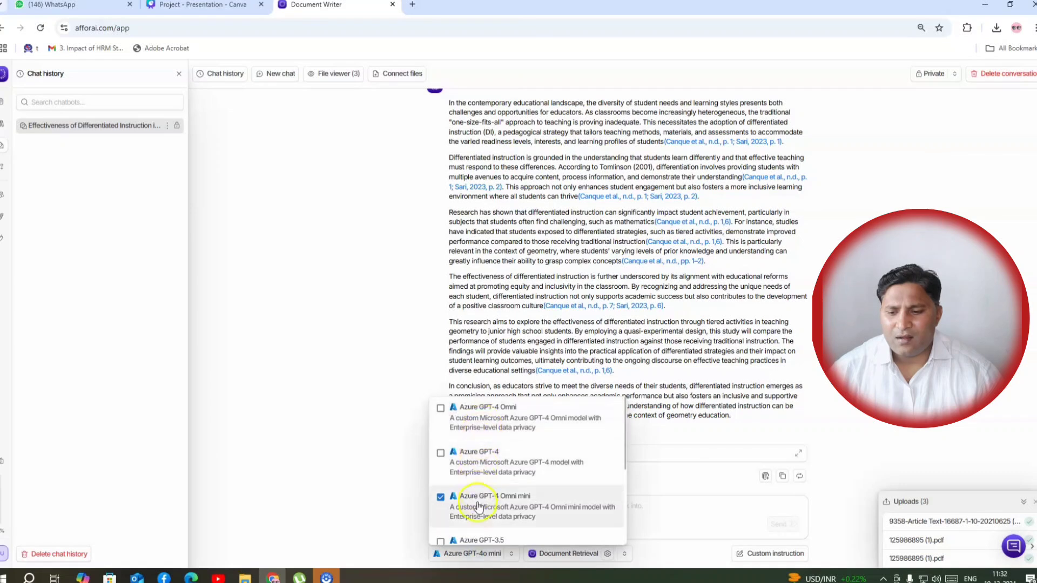
scroll(480, 505, down, 3)
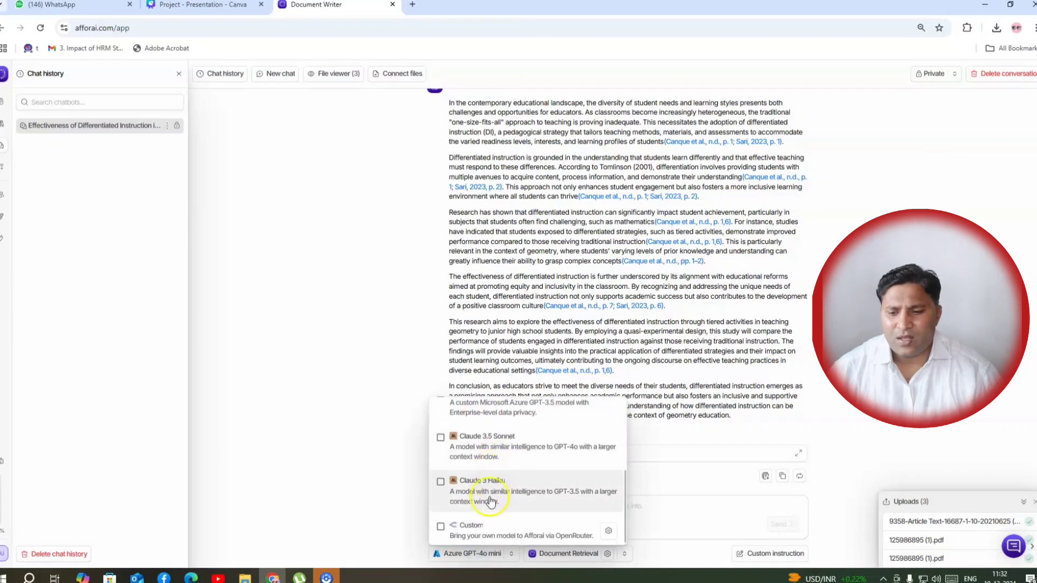
scroll(489, 499, up, 3)
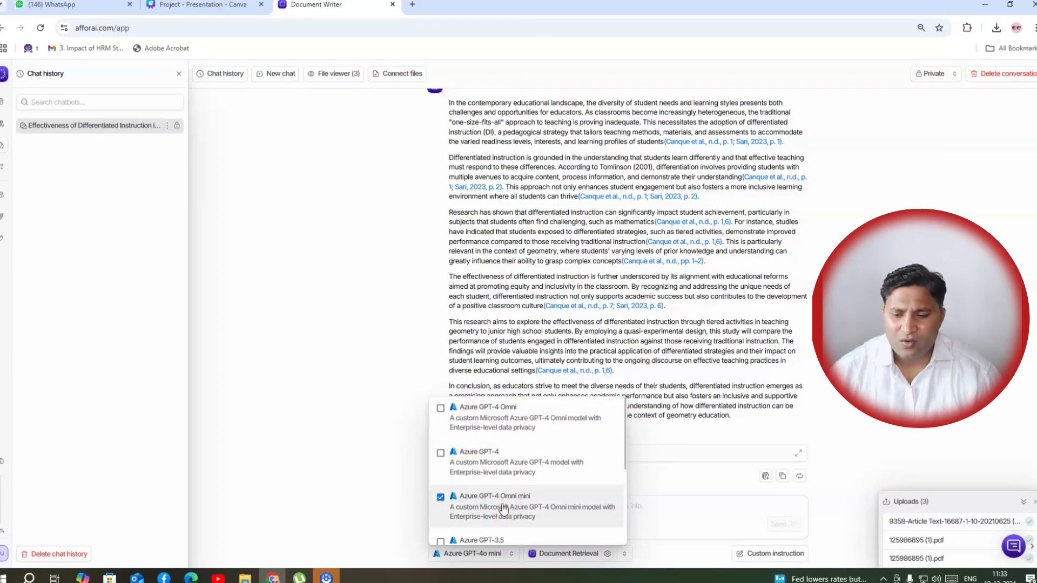
click(655, 522)
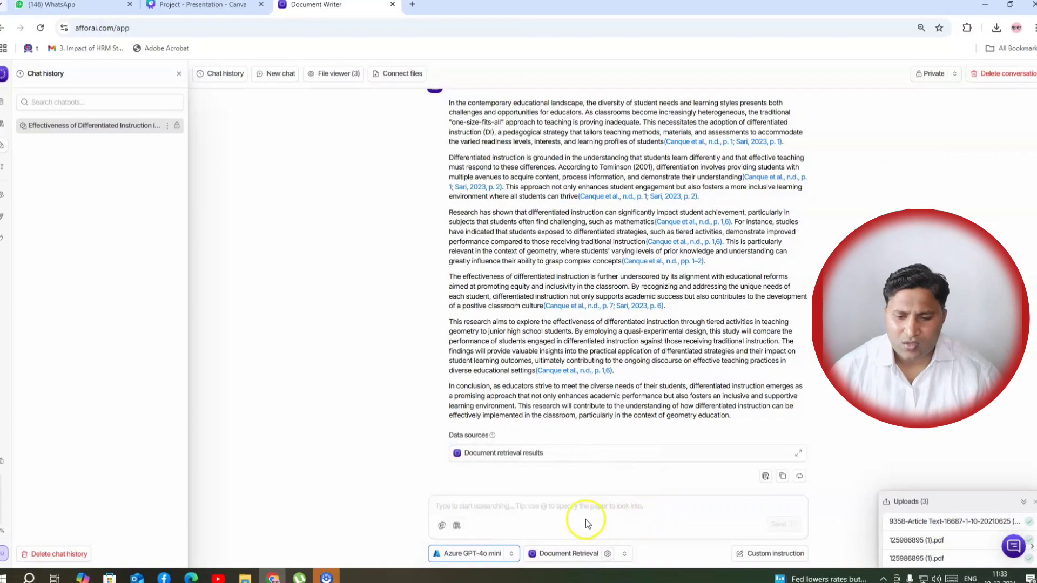
- Review the chat's research modes and switch from Document Retrieval to Semantic Scholar
click(574, 555)
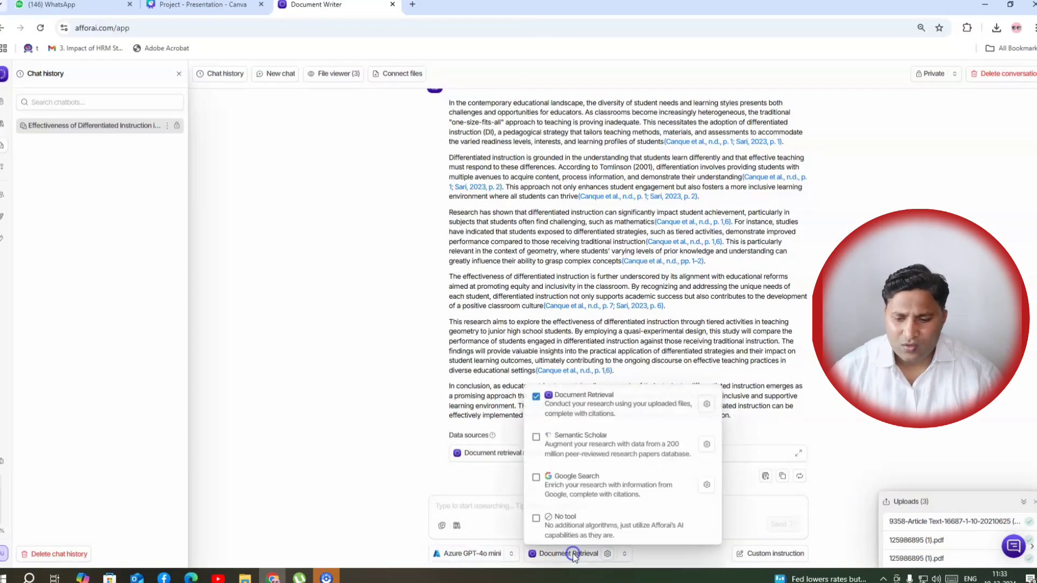
click(567, 414)
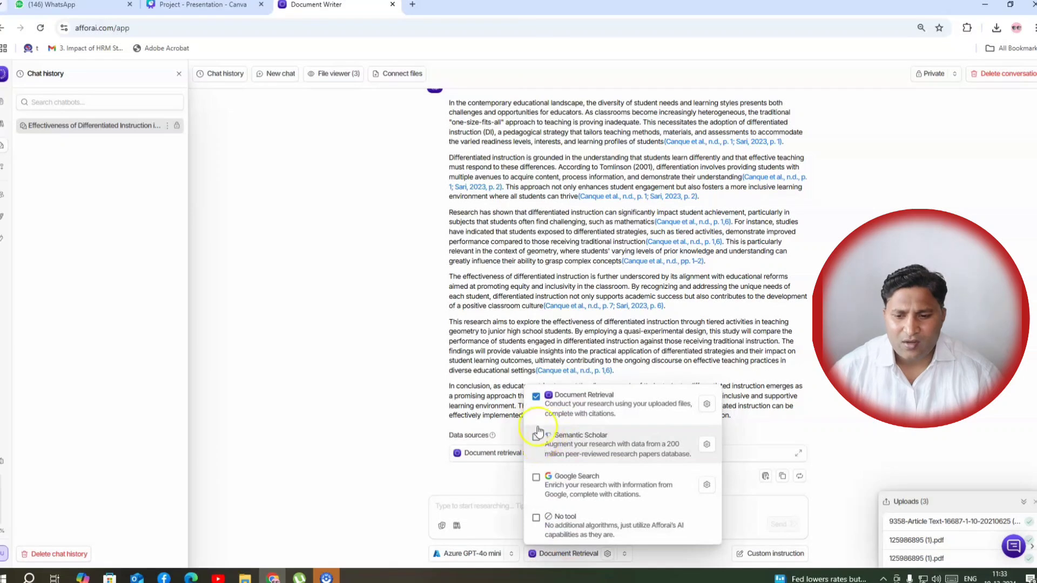
click(564, 416)
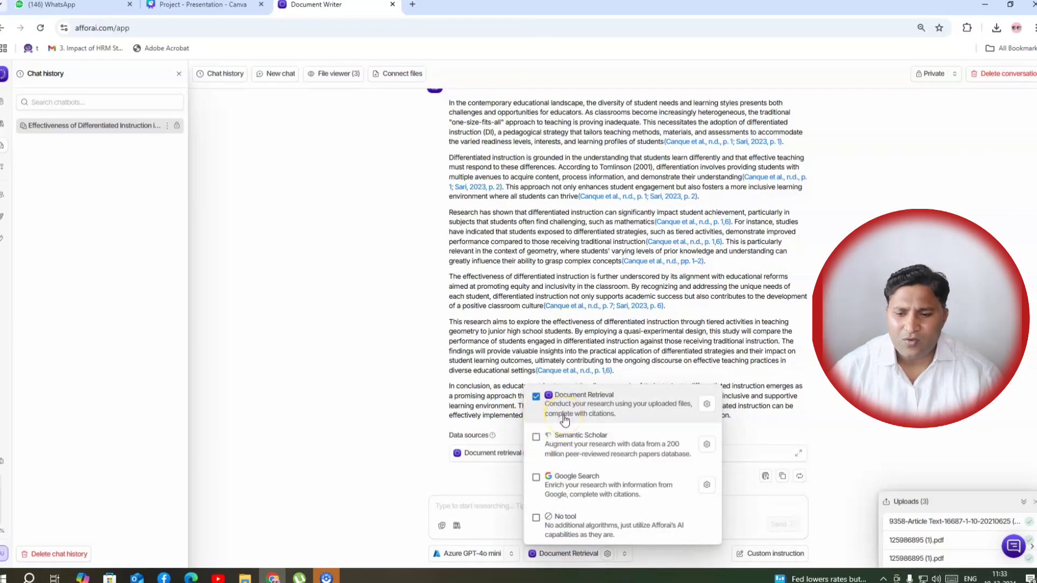
click(536, 438)
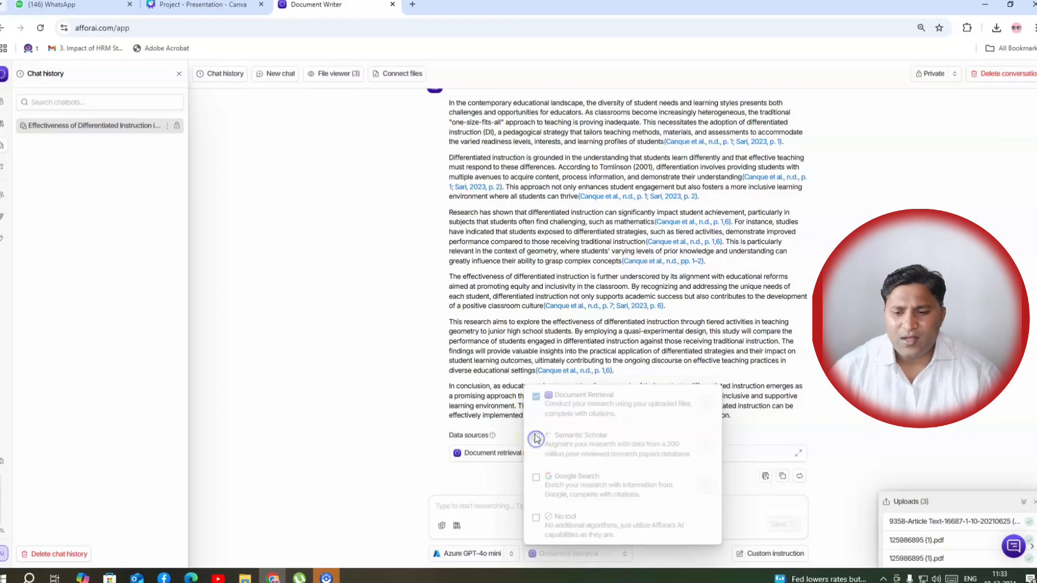
click(567, 553)
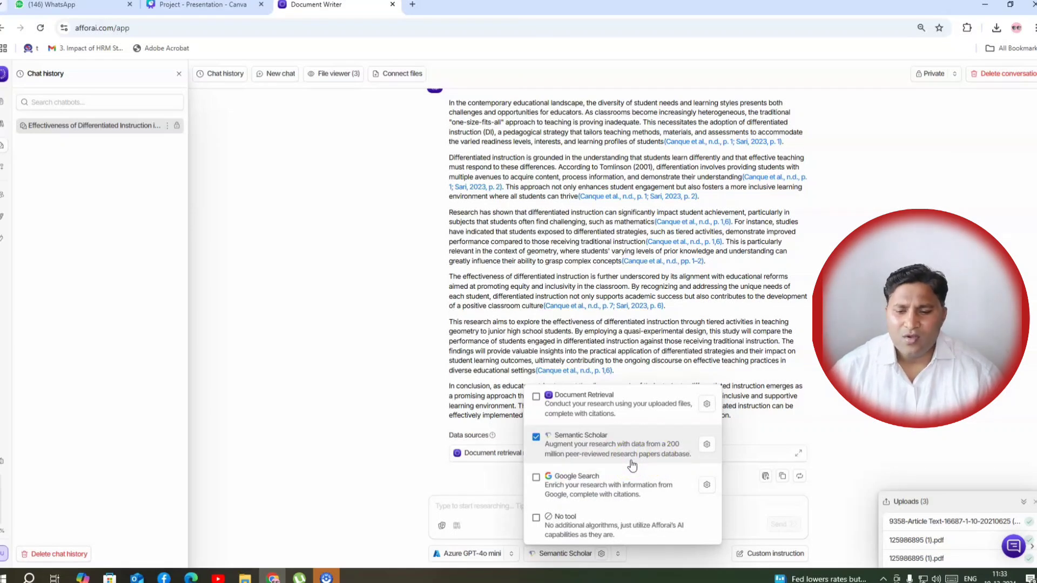
click(466, 509)
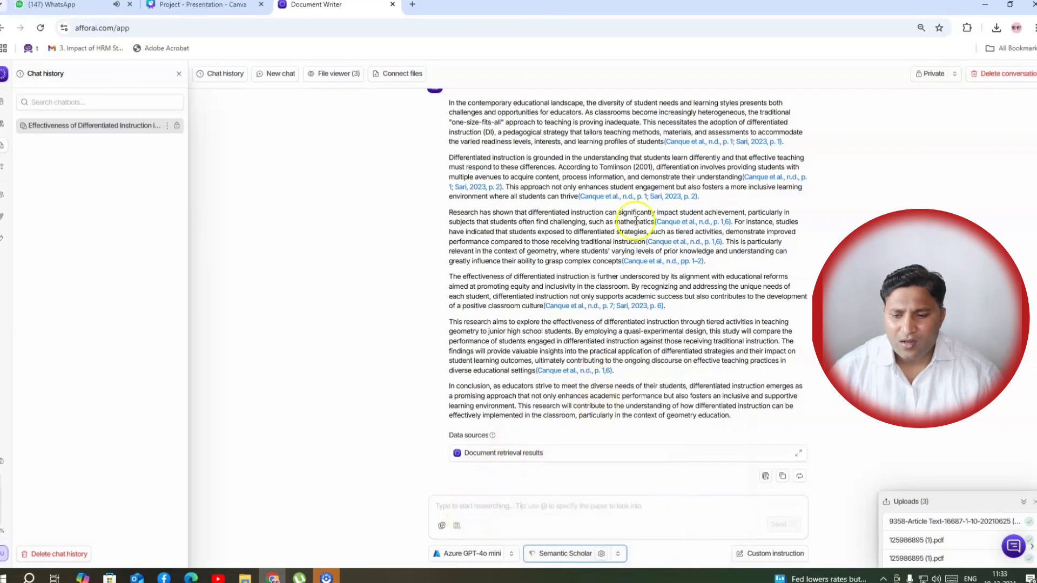
- Copy the request text "write introduction for my Differntiated Instruction program Effectivness research" from the first message and send it again without paper mentions
scroll(638, 205, up, 2)
triple_click(706, 125)
key(ctrl+c)
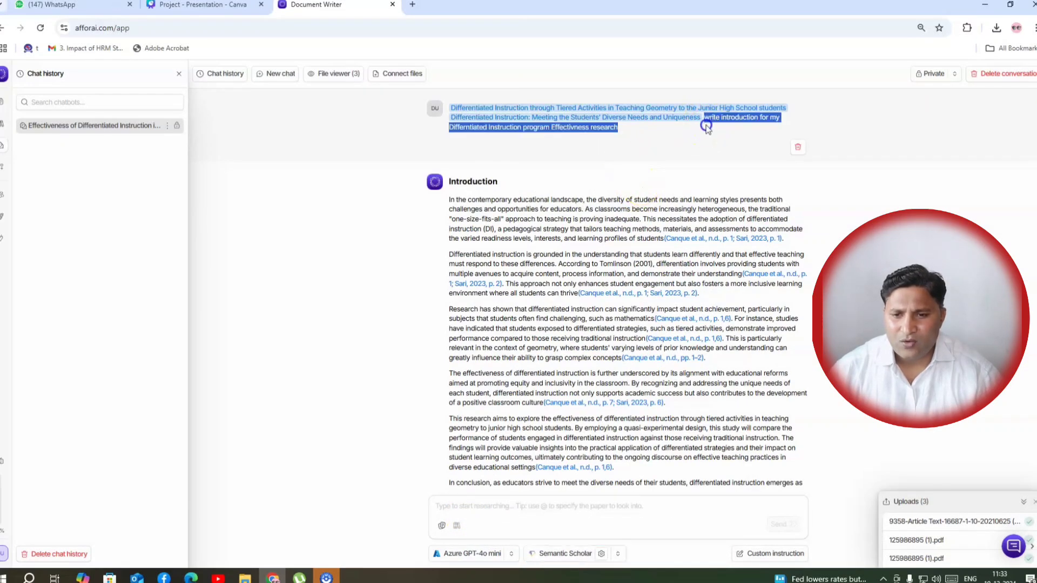
scroll(621, 298, down, 2)
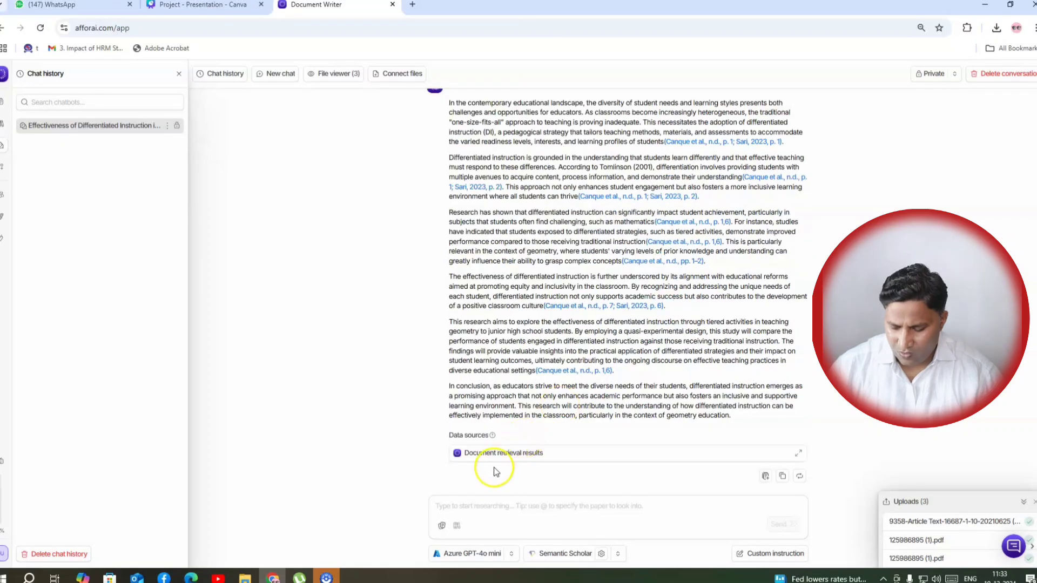
click(470, 508)
key(ctrl+v)
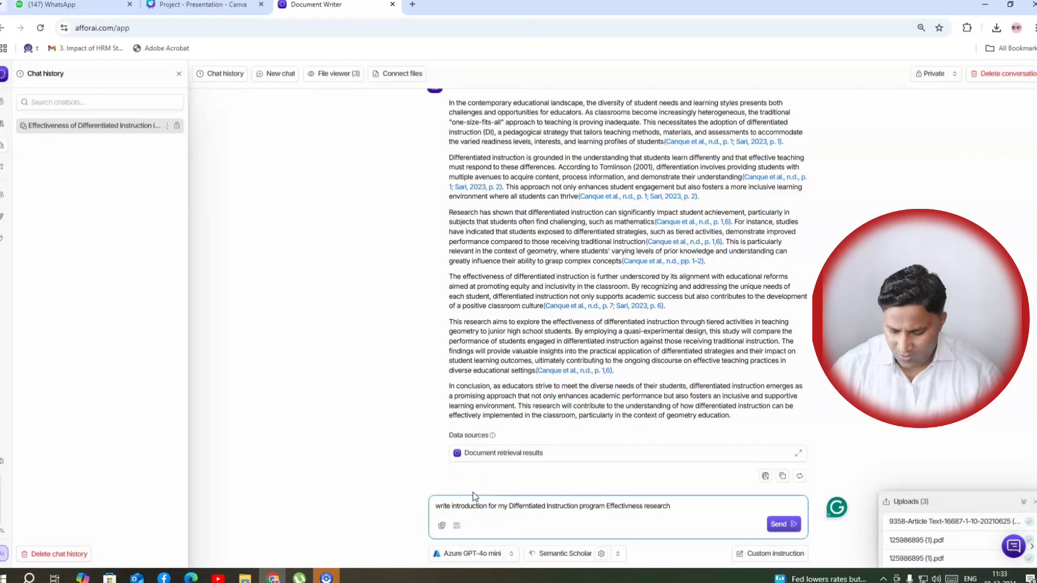
key(Return)
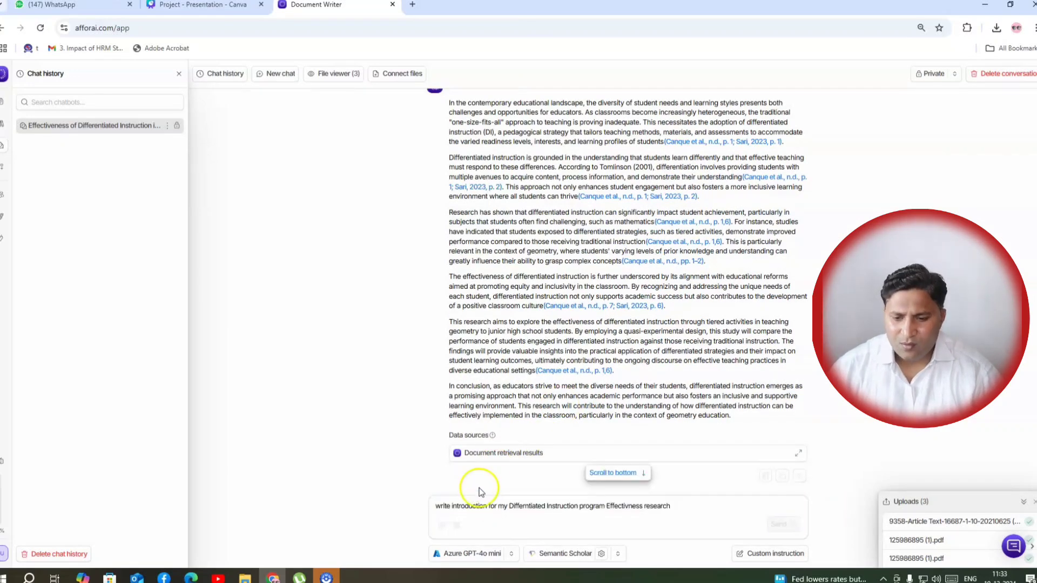
click(668, 522)
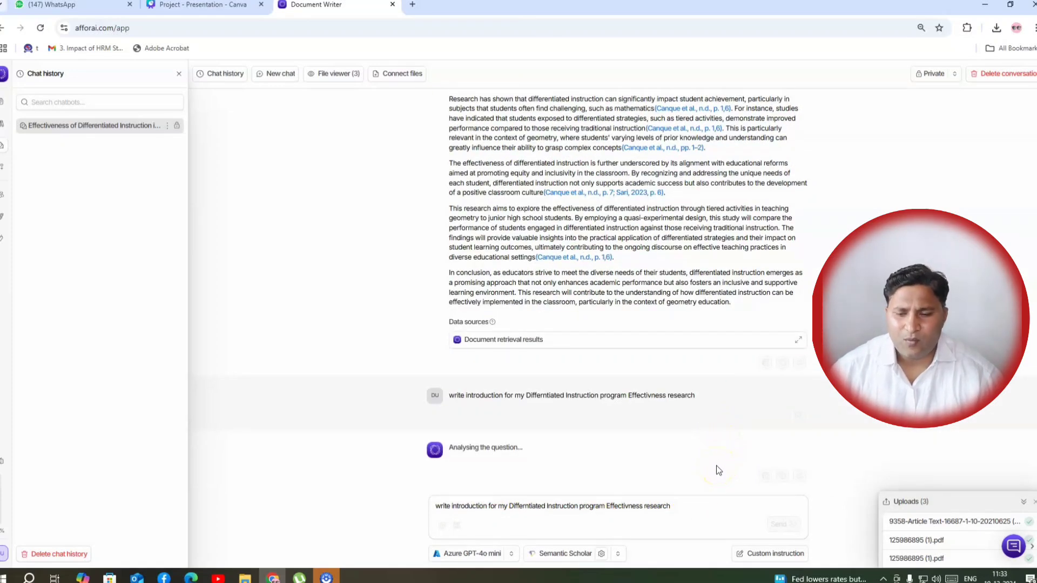
- Open the Semantic Scholar page of the 2023 Moodle differentiated-instruction paper cited at the end of the introduction's second paragraph
click(716, 463)
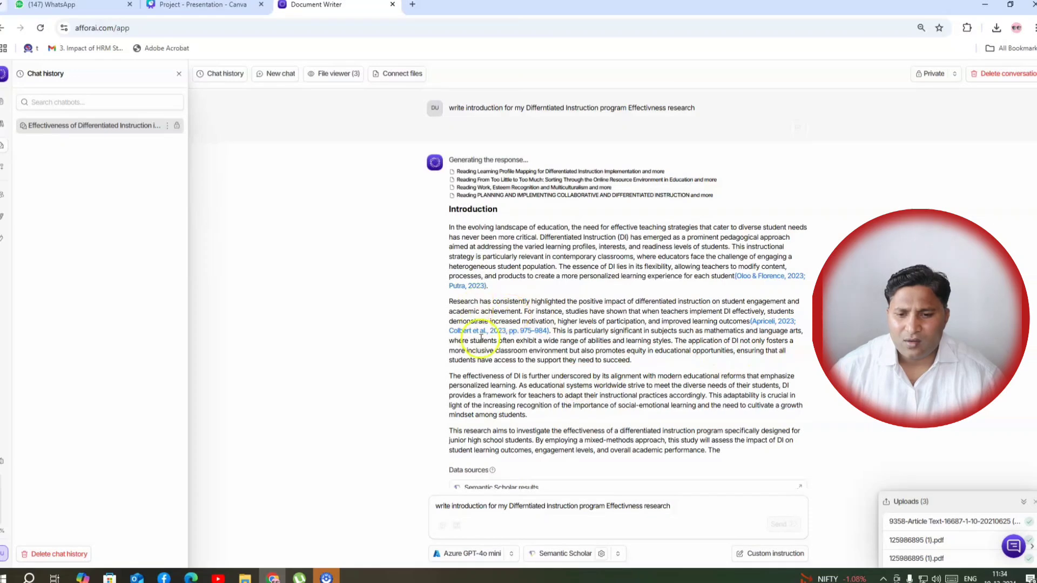
click(768, 324)
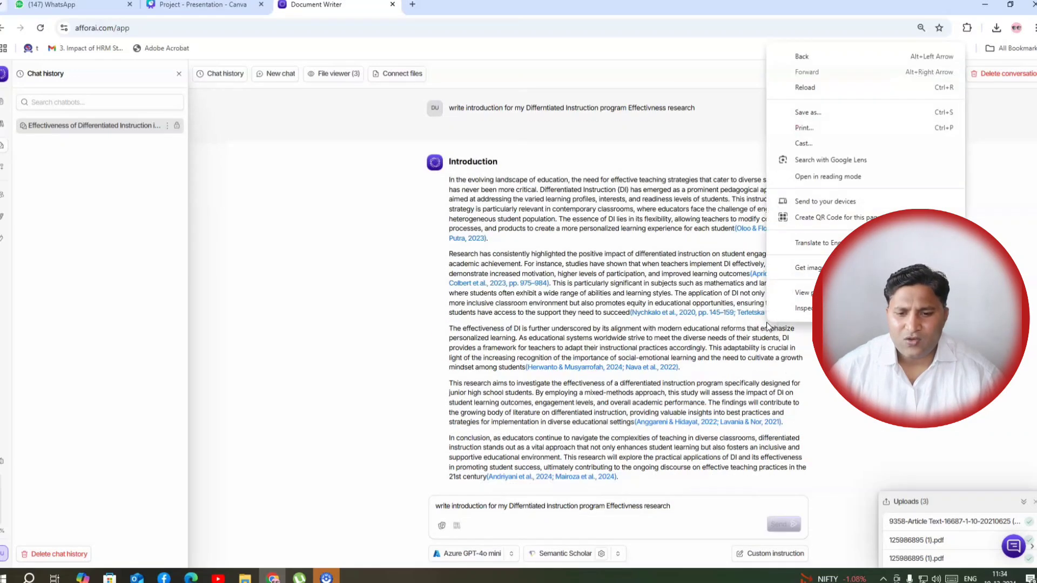
click(687, 314)
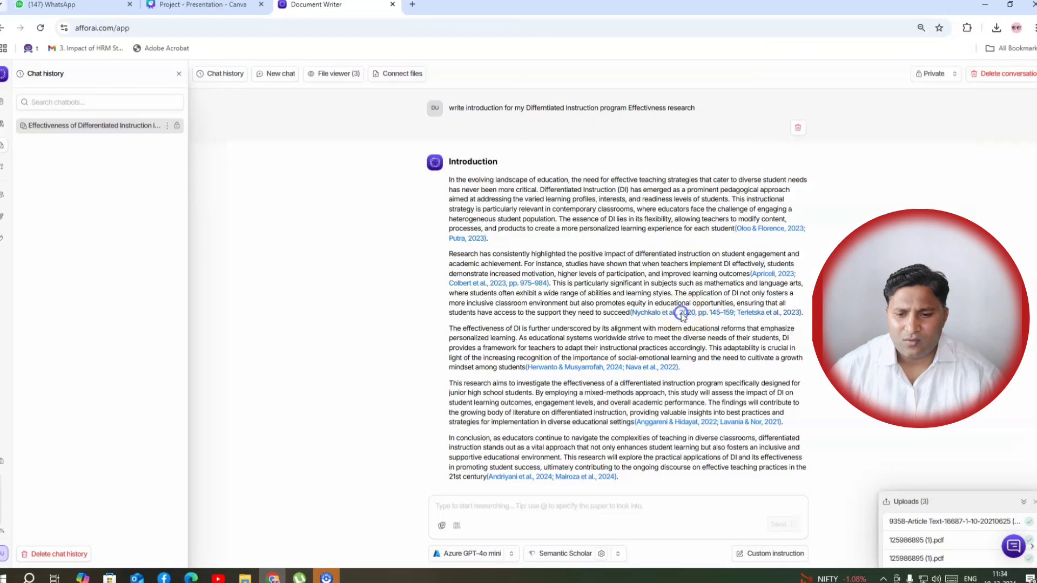
mouse_move(682, 312)
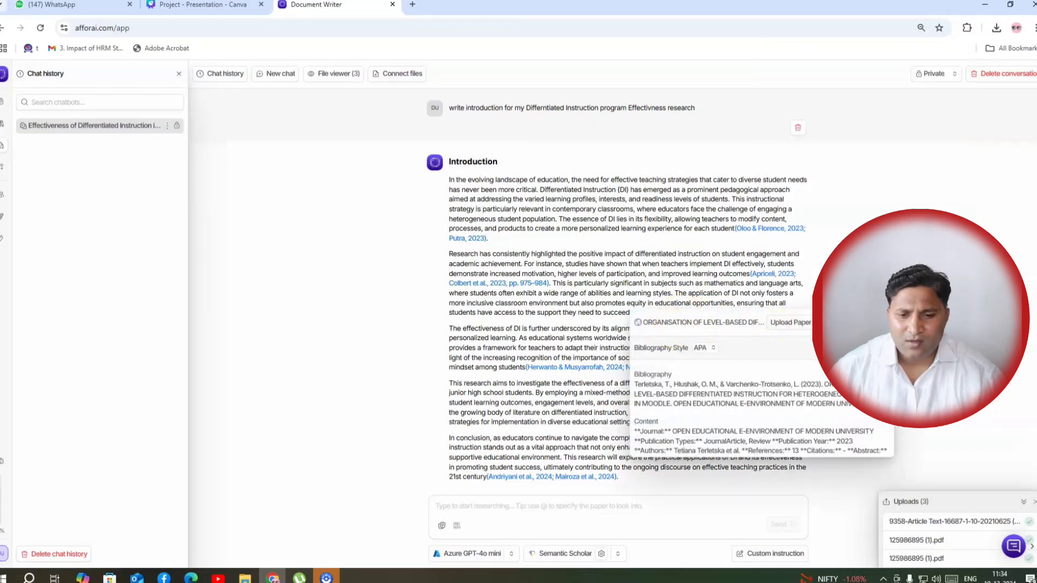
click(848, 324)
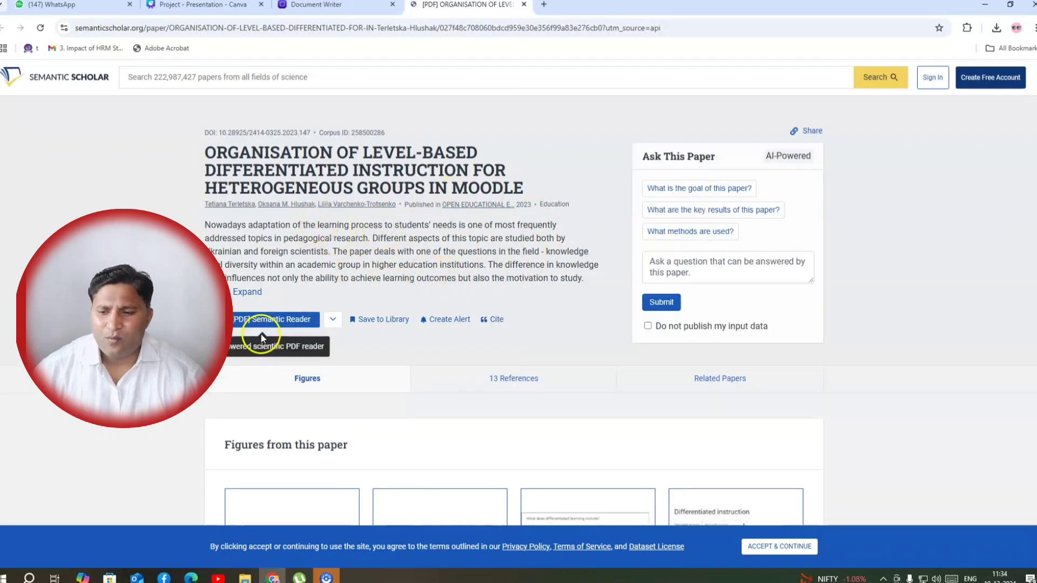
- Skim the cited paper's abstract, figures and references, and return to the Afforai chat
scroll(303, 346, down, 4)
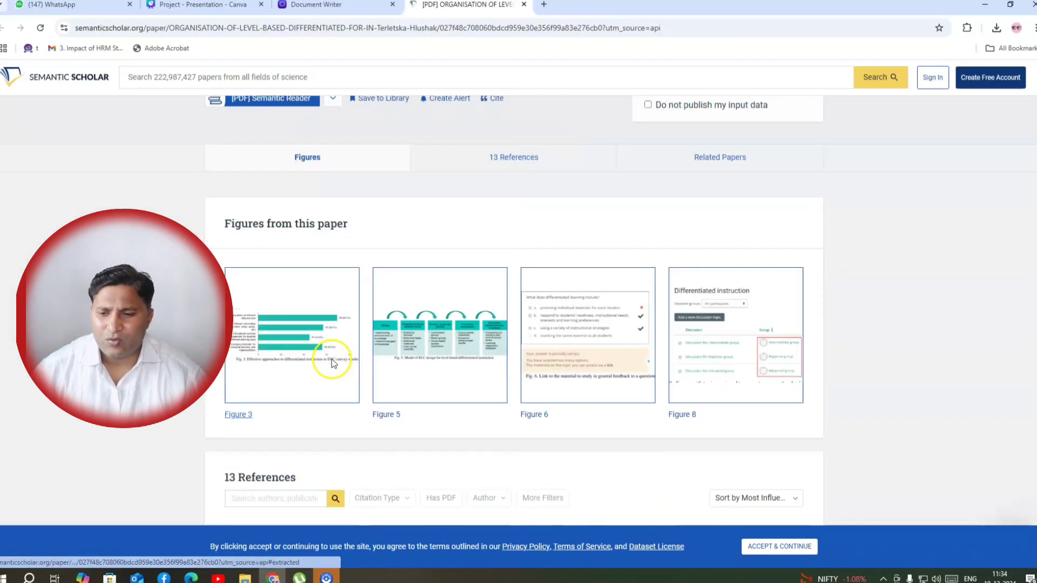
scroll(493, 346, up, 4)
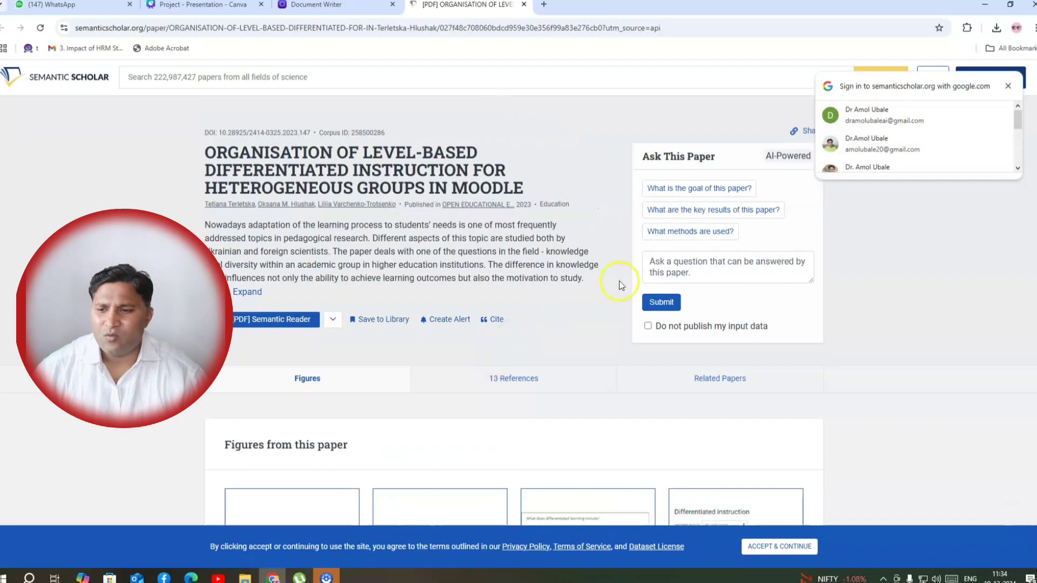
click(309, 5)
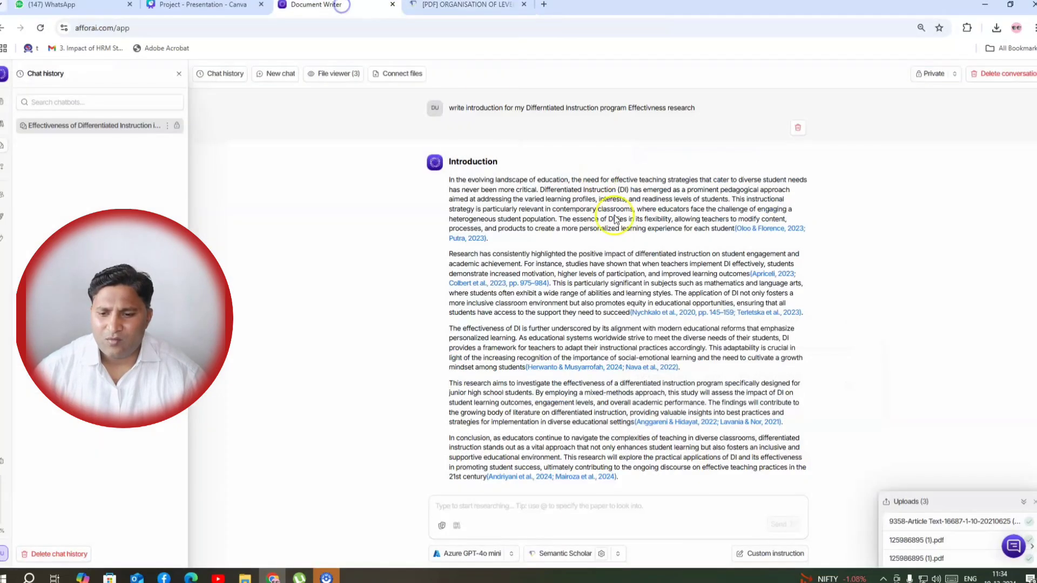
- Set the bibliography style of the third paragraph's citation to Chicago and close the citation details
click(591, 368)
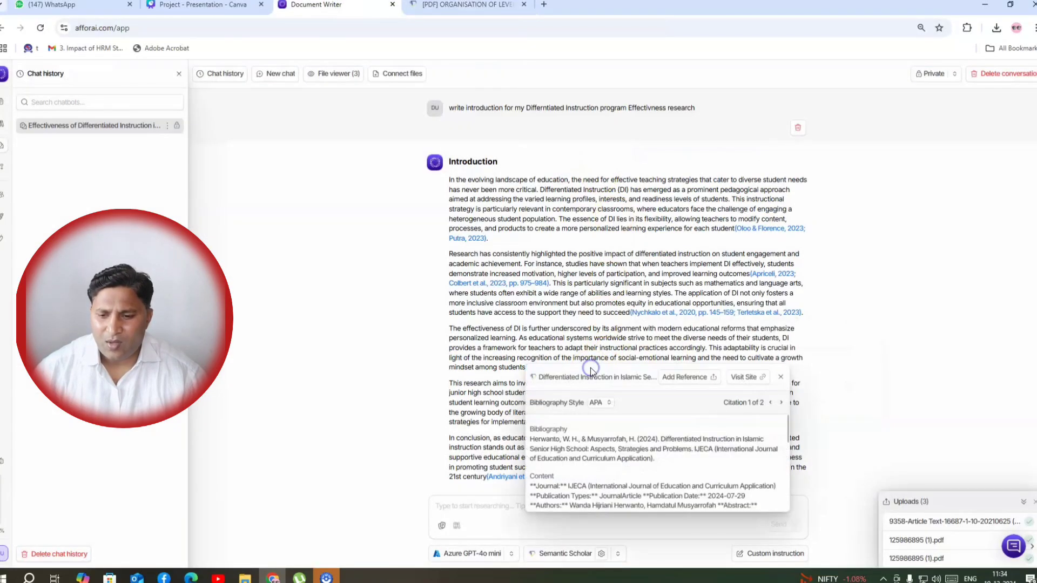
click(604, 403)
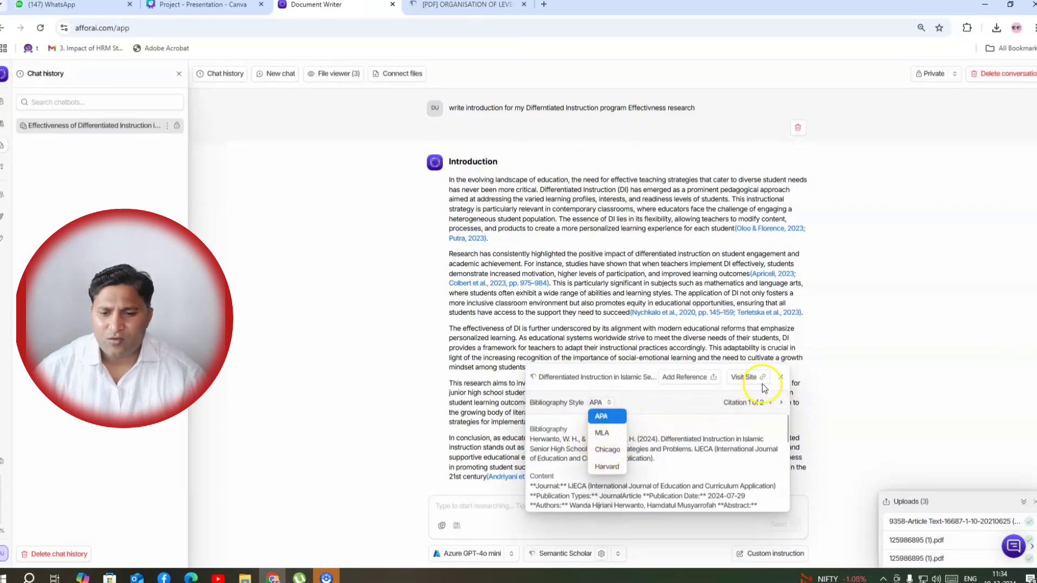
click(602, 454)
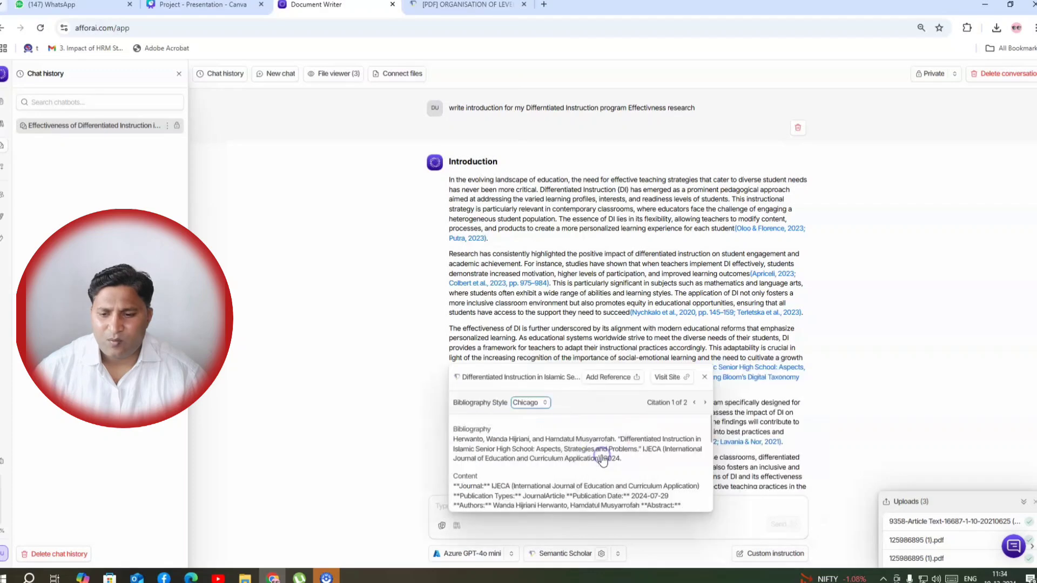
click(705, 378)
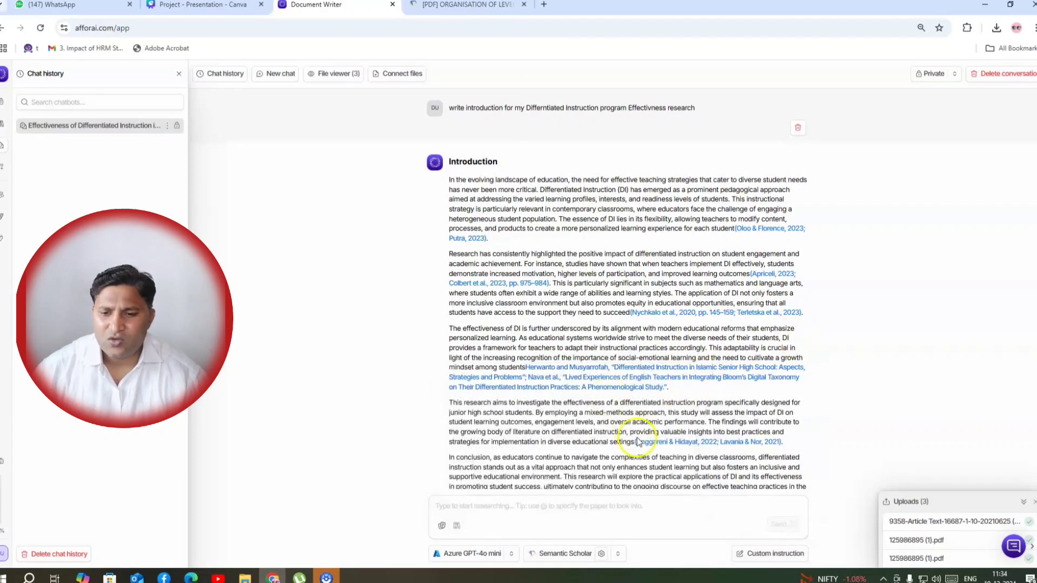
- Switch the research mode to Google Search and send "write introduction for my Differntiated Instruction program Effectivness research" again
scroll(638, 442, down, 2)
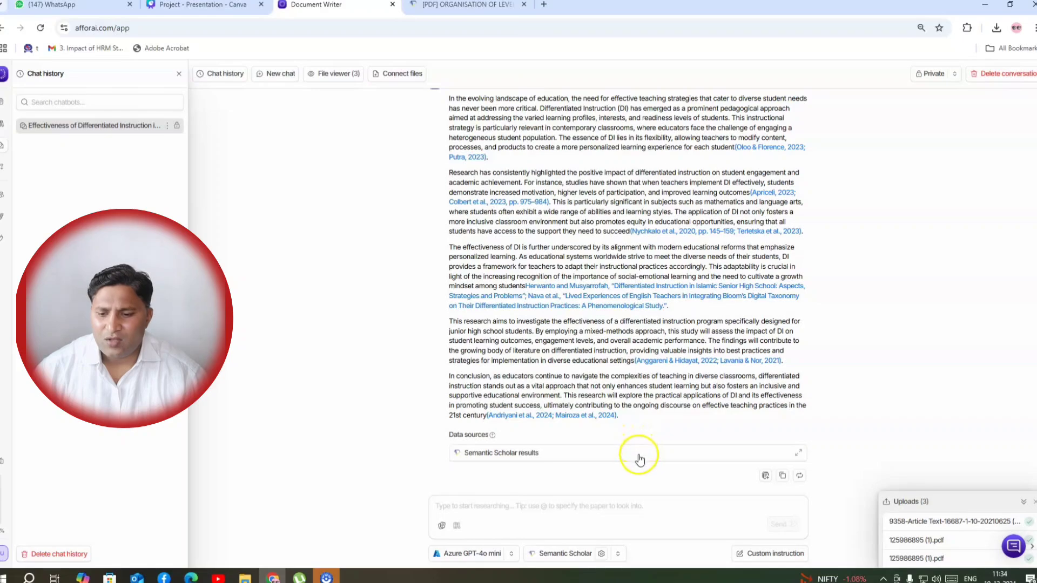
click(545, 554)
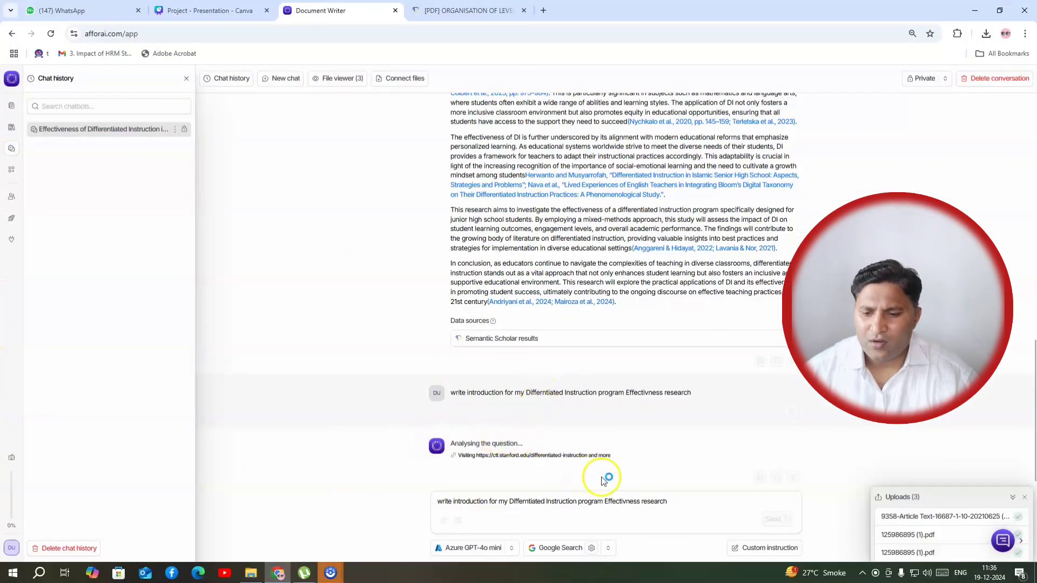
click(562, 549)
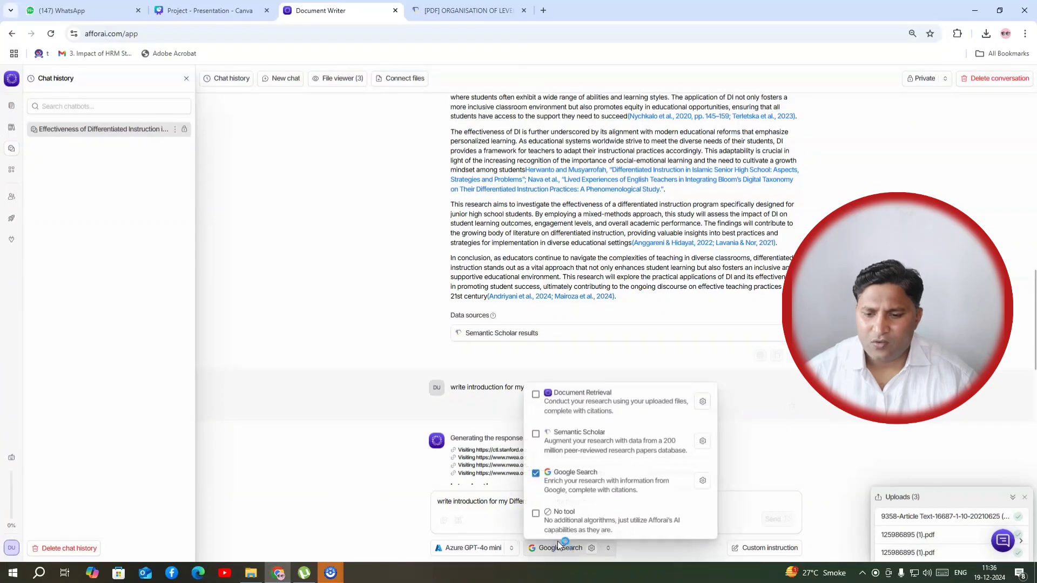
click(563, 483)
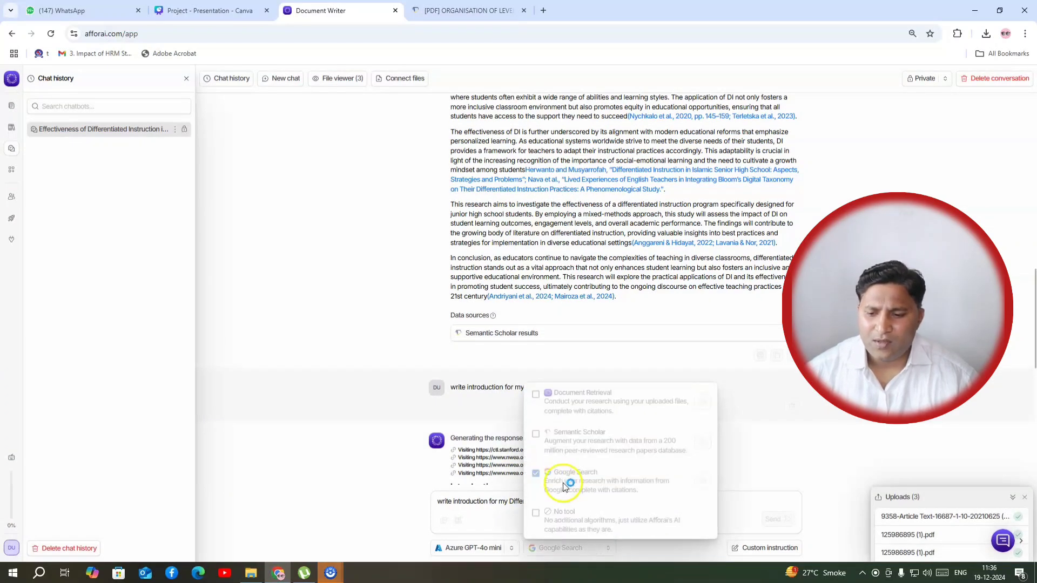
click(671, 501)
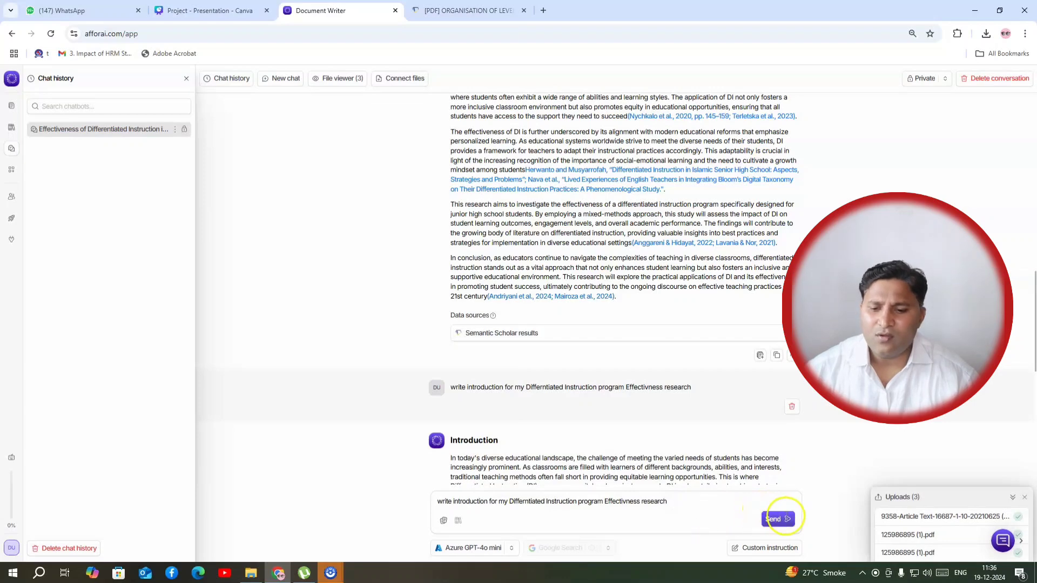
click(701, 503)
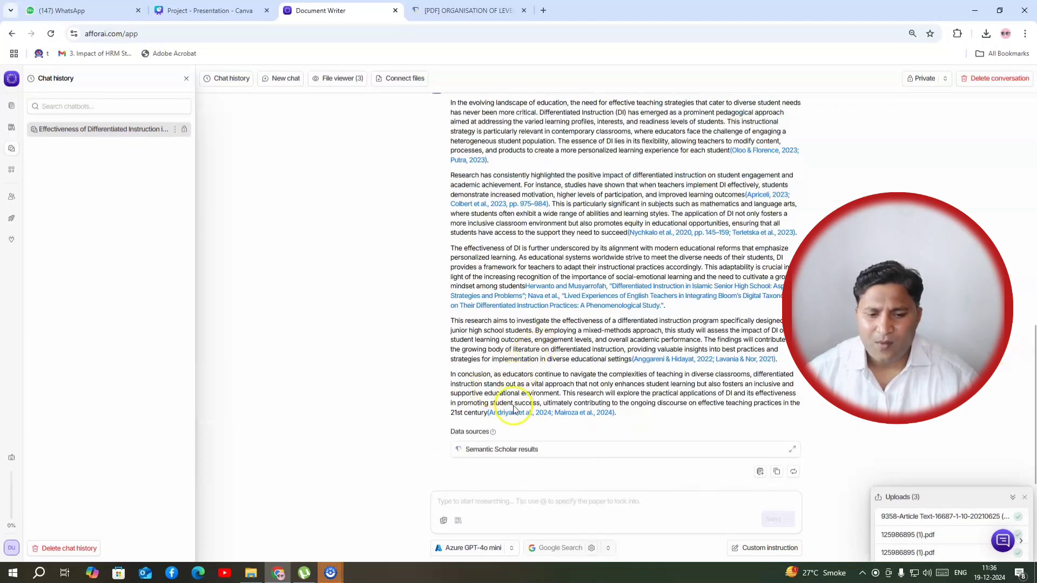
- Dismiss the uploads list and compare the Google Search introduction and its citations with the earlier introductions in the chat
click(1025, 499)
scroll(548, 421, down, 1)
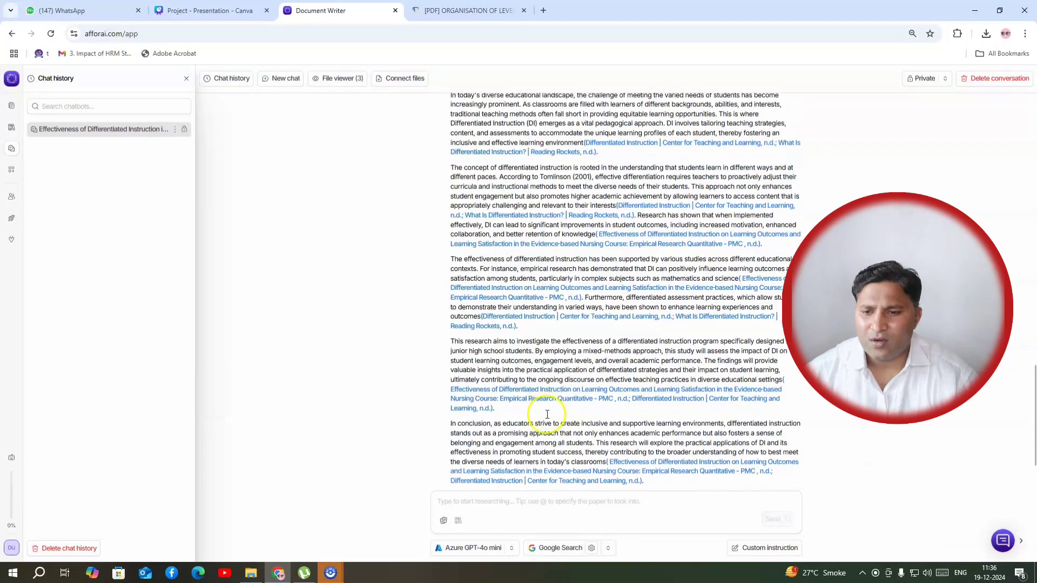
scroll(546, 346, up, 5)
scroll(550, 320, down, 6)
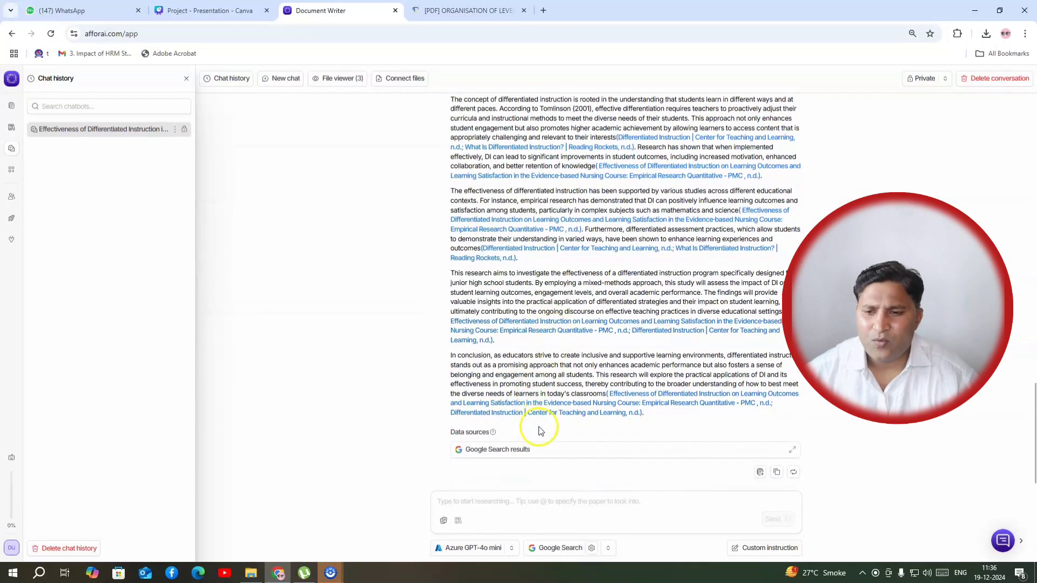
scroll(545, 429, up, 1)
scroll(545, 430, down, 5)
scroll(545, 430, up, 3)
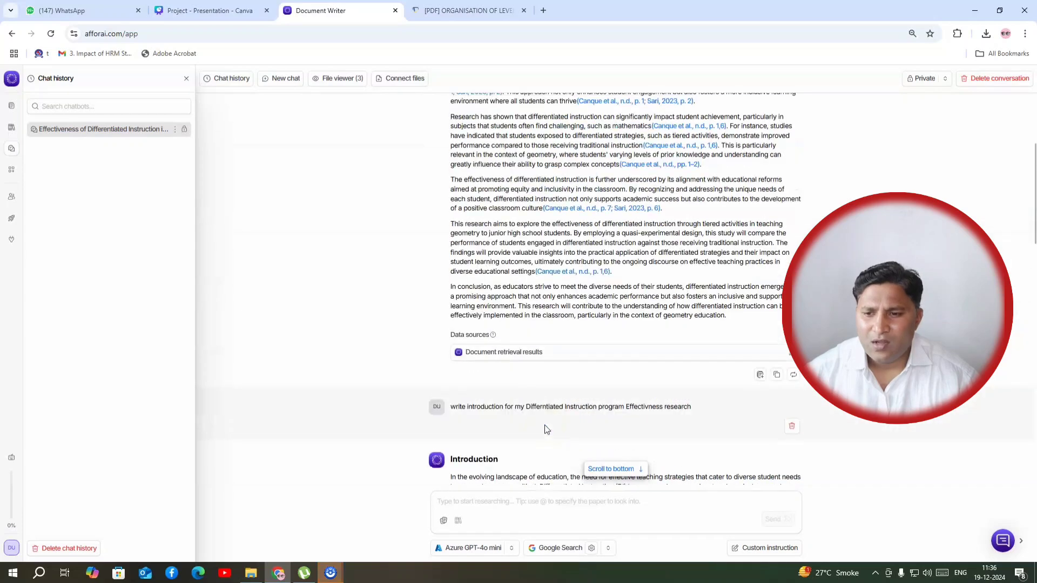
scroll(545, 427, down, 5)
scroll(546, 427, up, 1)
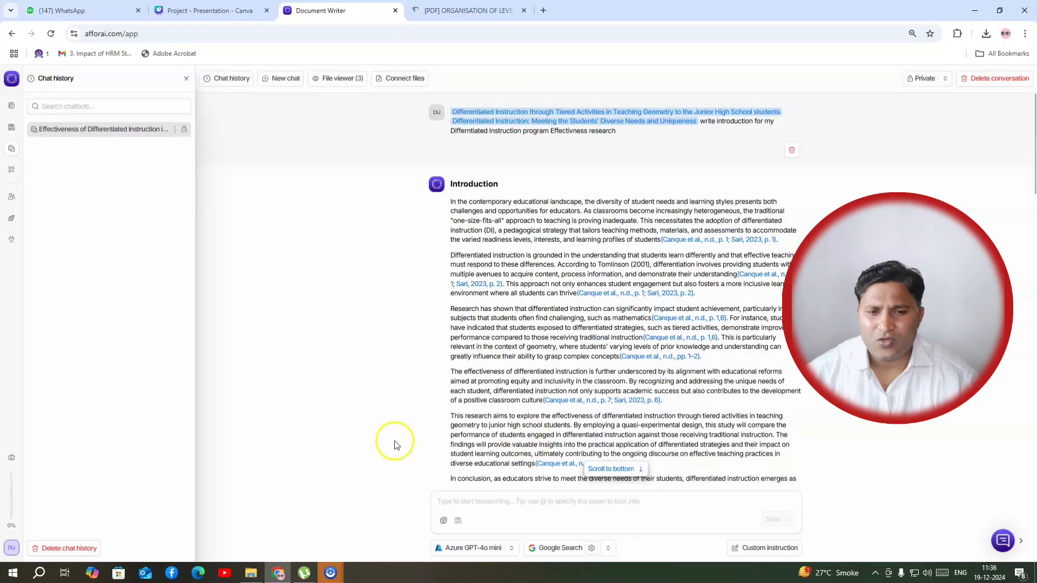
scroll(458, 419, down, 15)
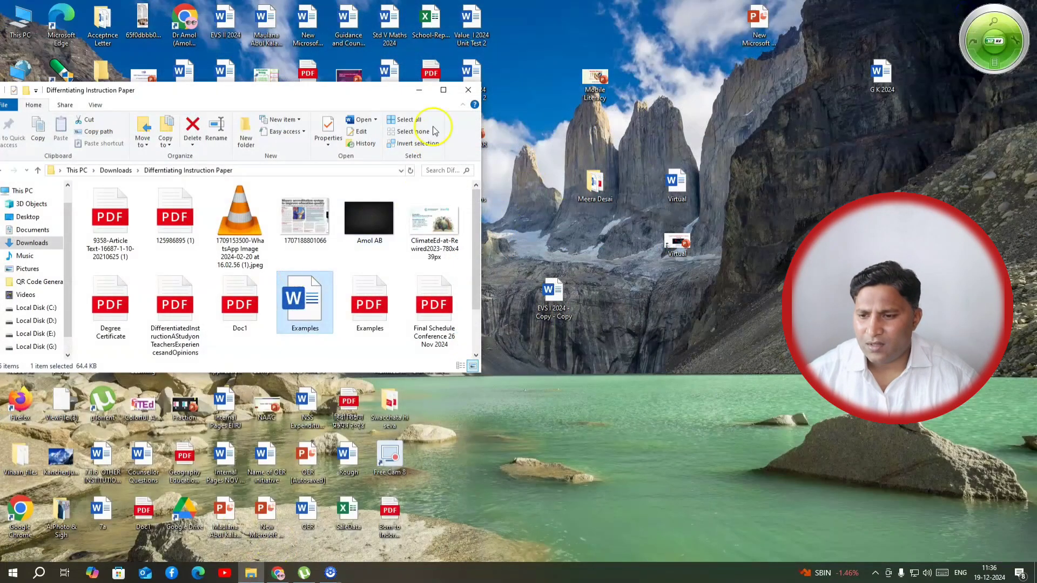
- Open the Examples PDF from the Differntiating Instruction Paper folder, examine its student sports involvement chart, and close it
click(452, 76)
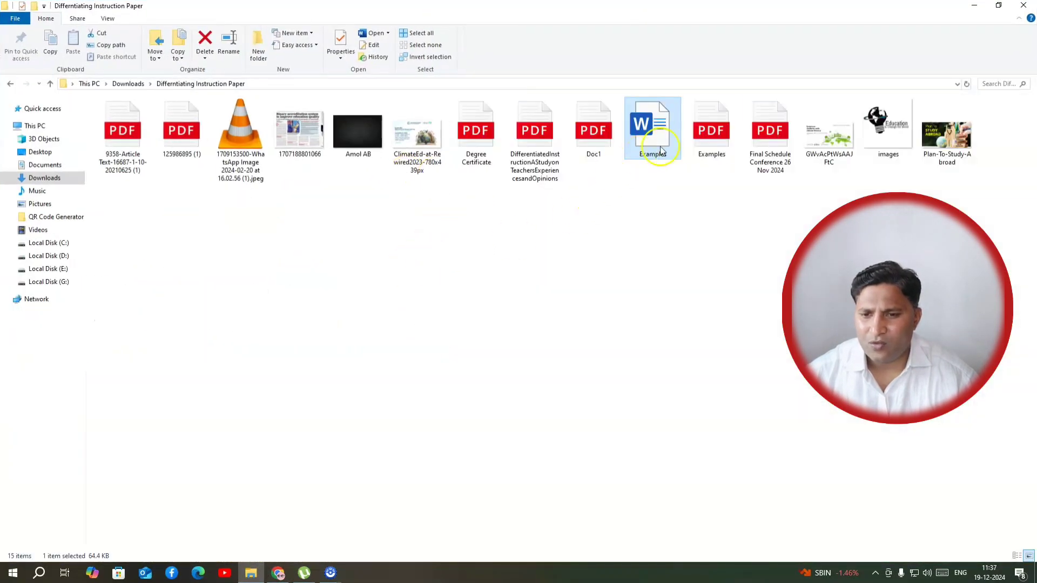
click(696, 138)
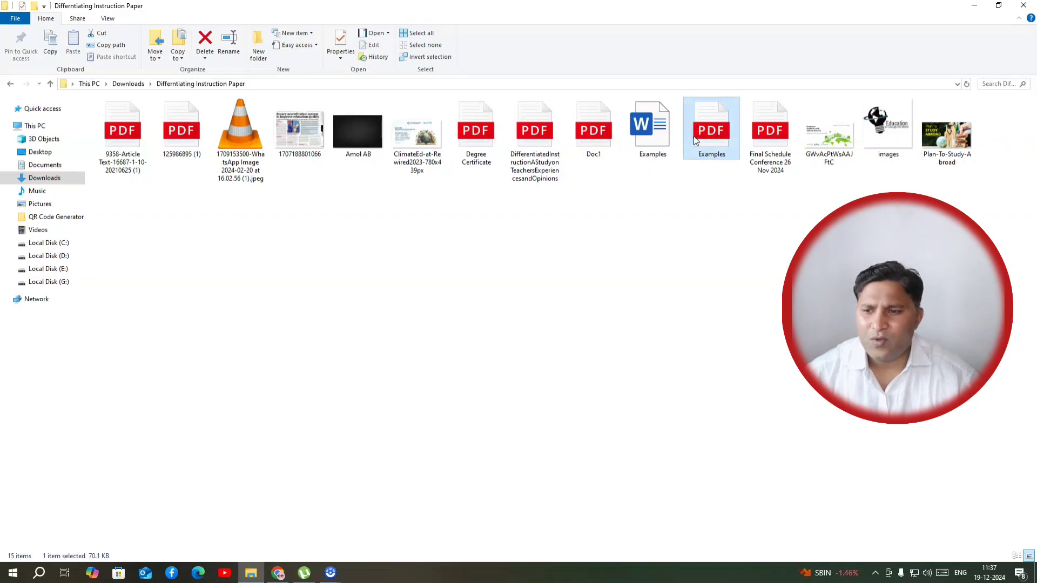
double_click(696, 140)
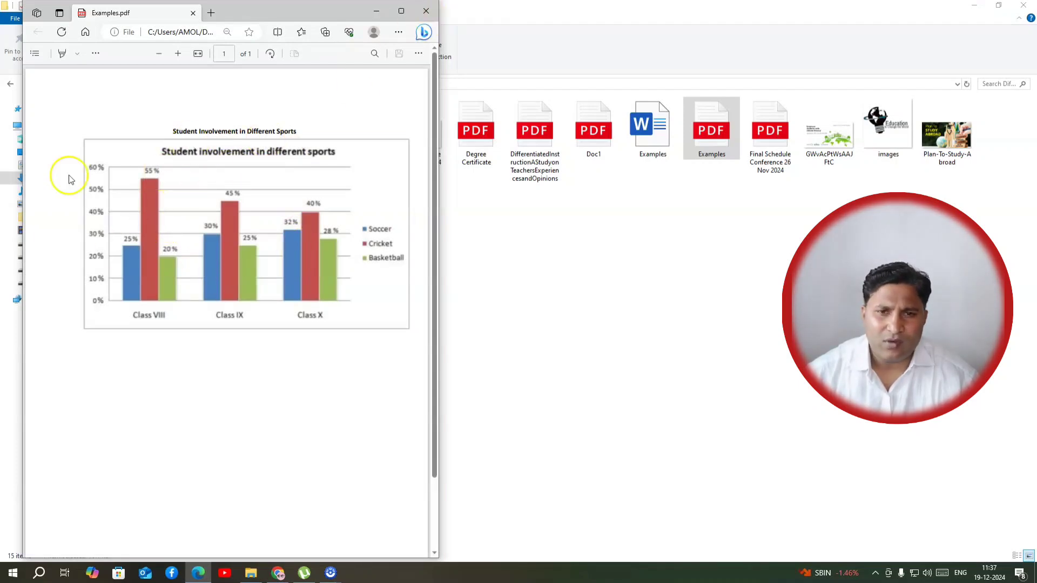
click(426, 12)
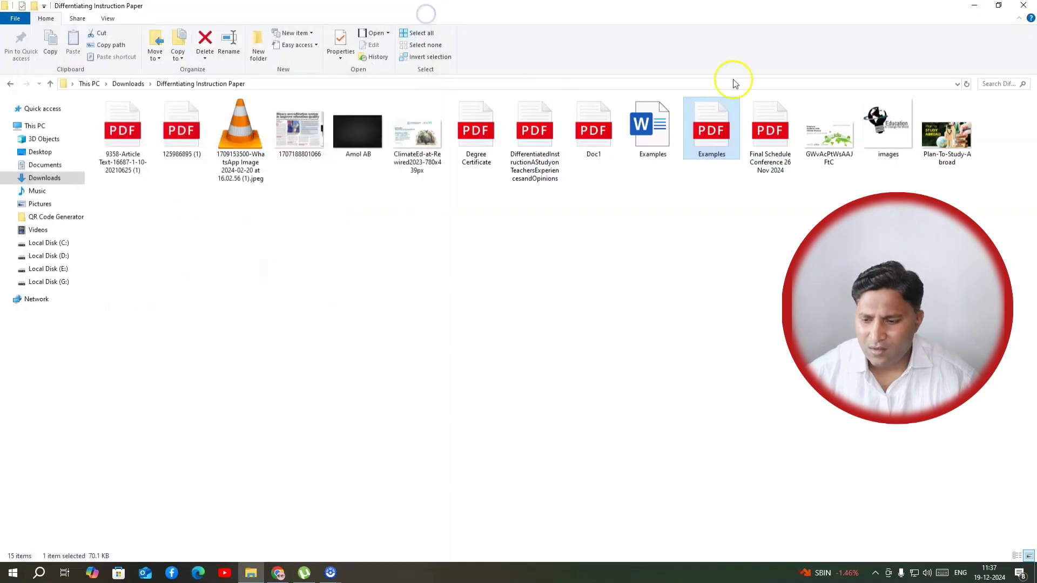
- Switch to Afforai in the browser, upload Examples.pdf to the Reference Manager library, and return to the Research Assistant
click(284, 579)
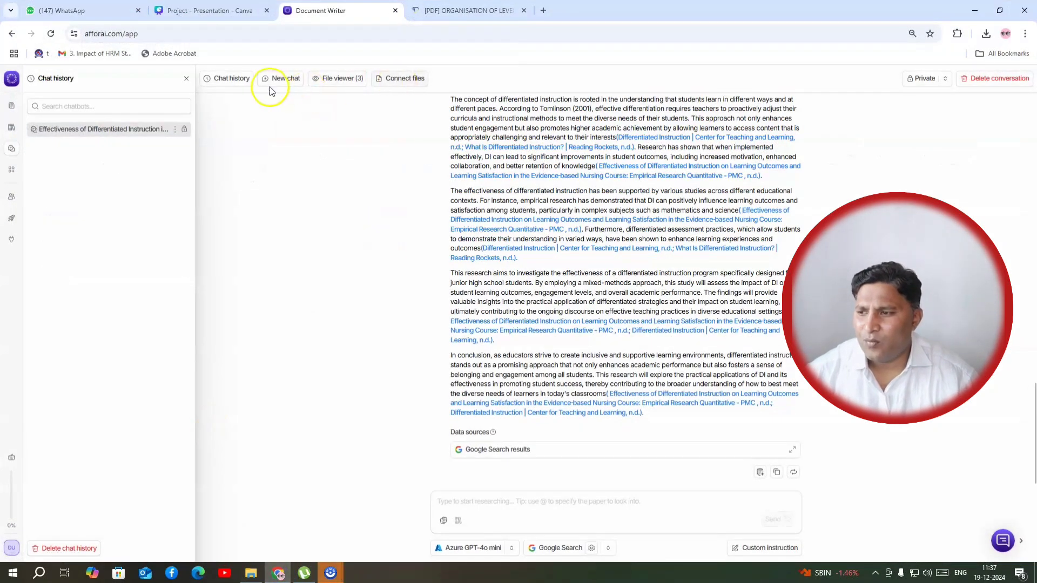
click(16, 131)
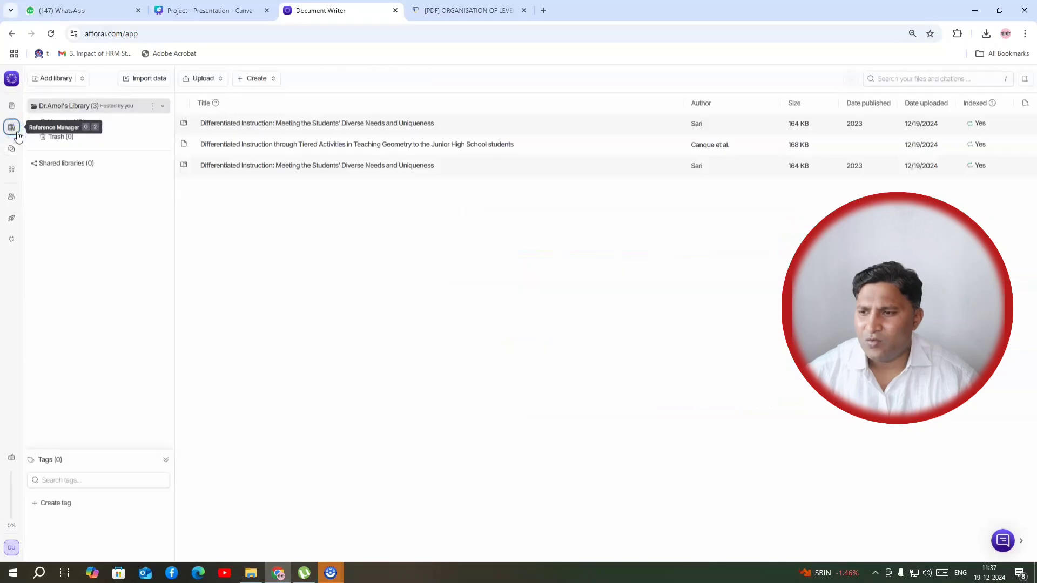
click(201, 81)
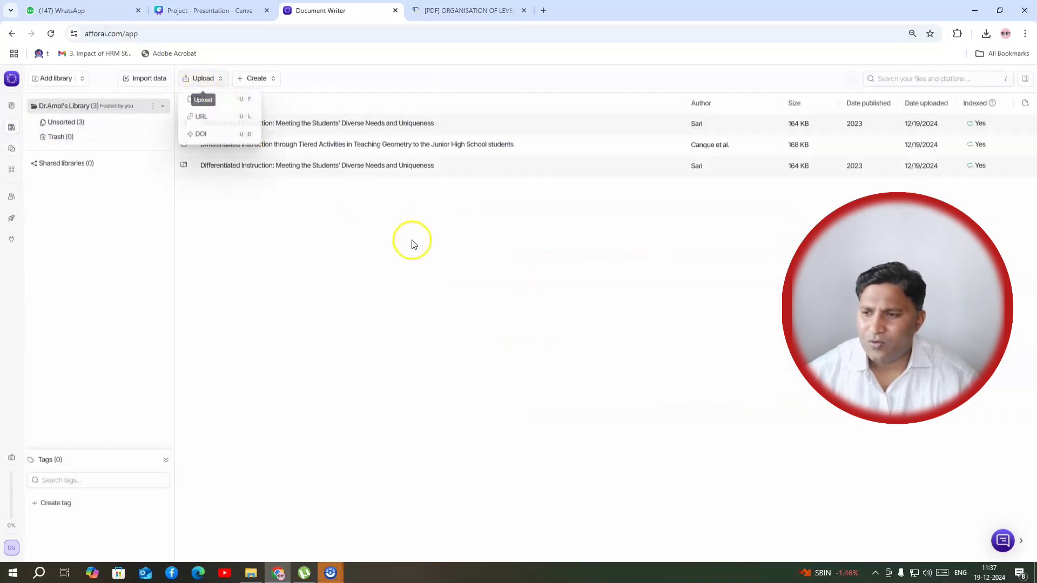
click(209, 100)
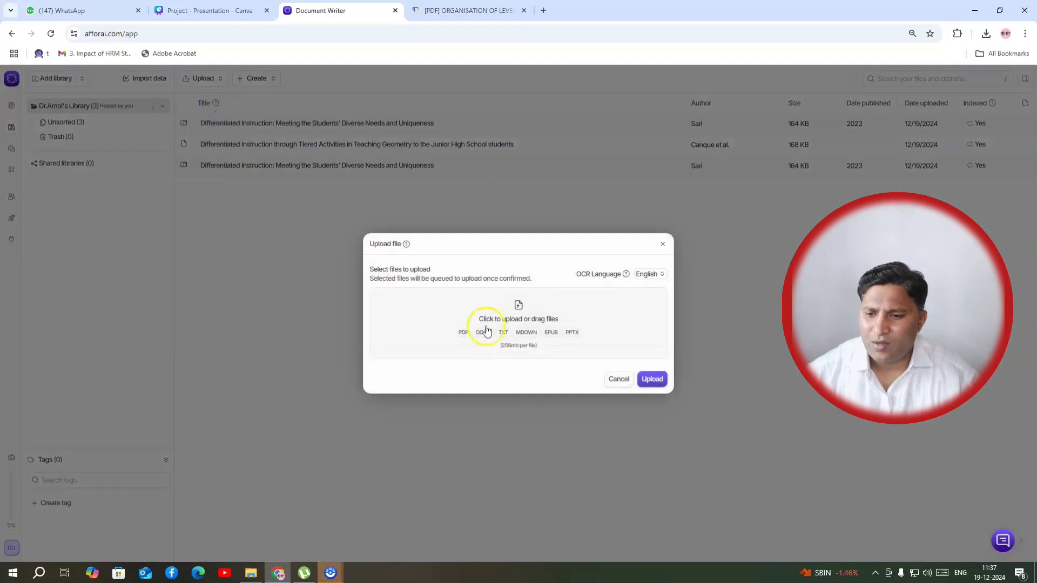
click(555, 355)
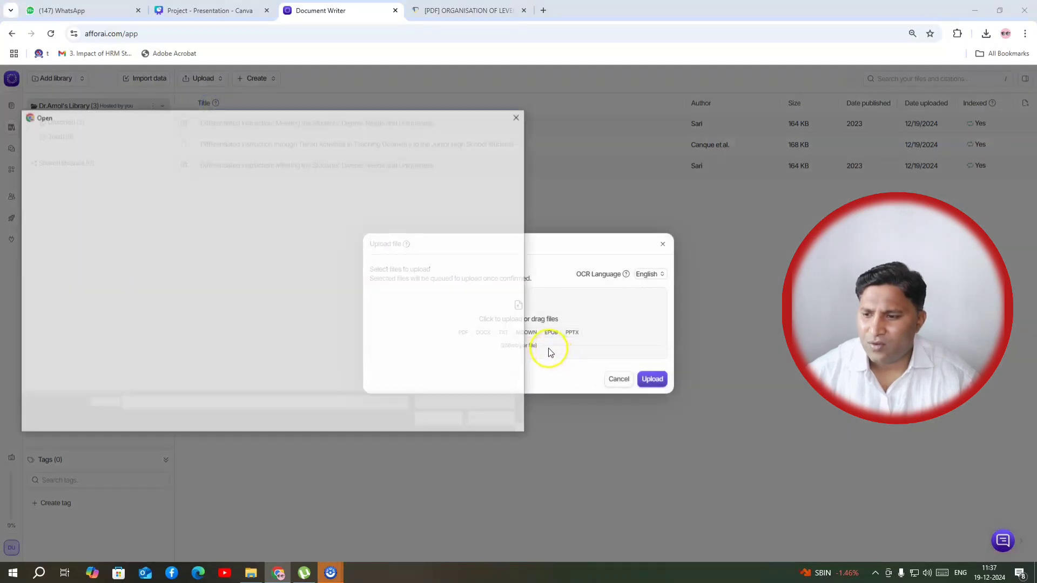
double_click(146, 298)
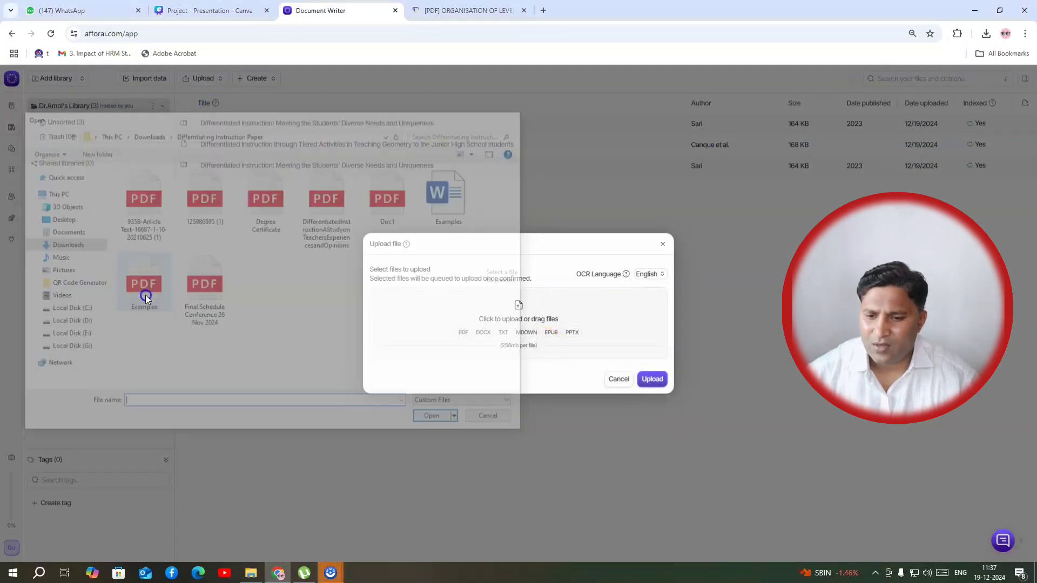
click(664, 408)
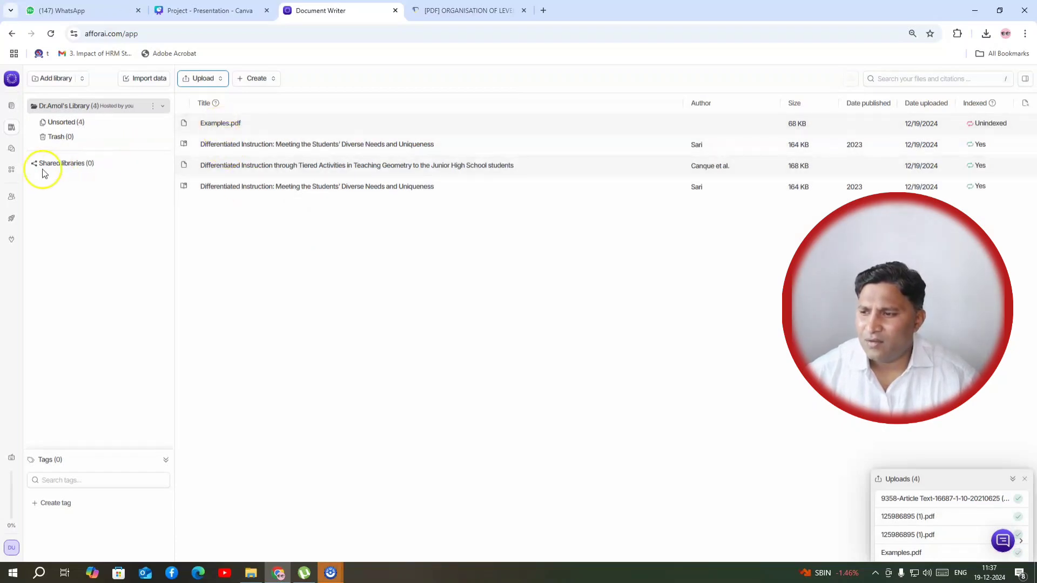
click(11, 149)
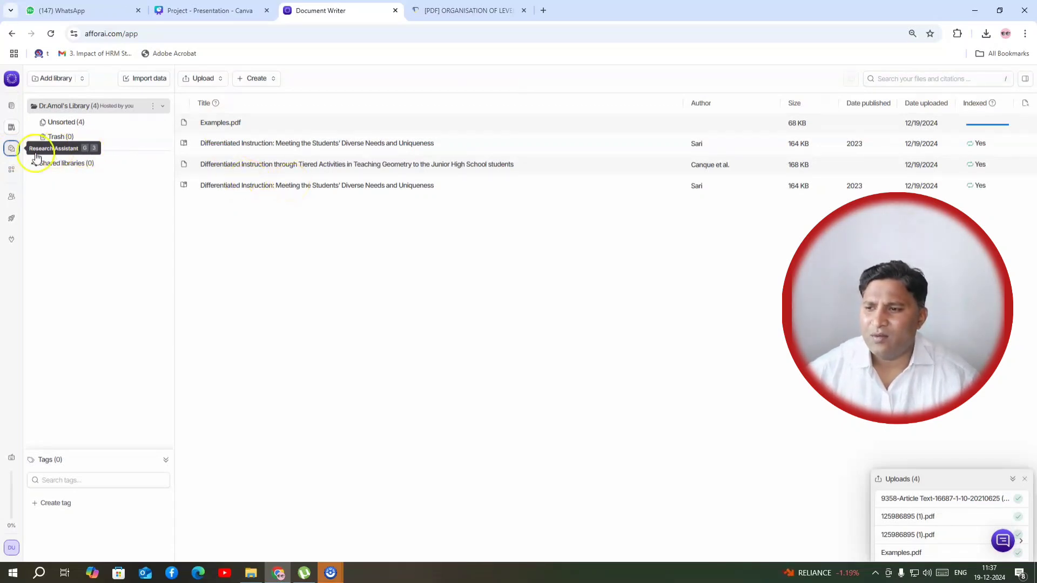
- Connect only Examples.pdf to the Research Assistant chat and use Document Retrieval as the research mode
click(13, 153)
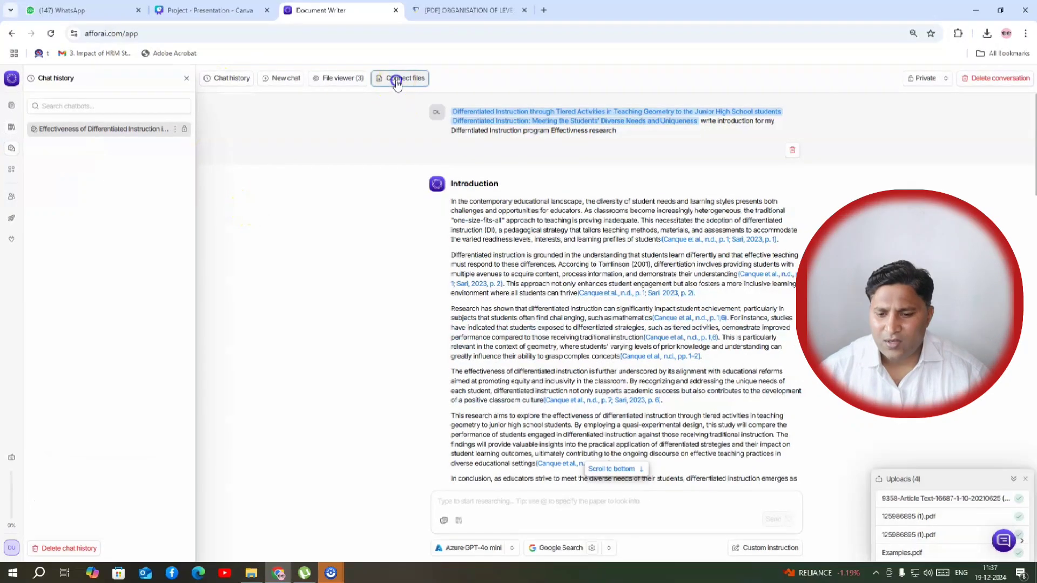
click(403, 78)
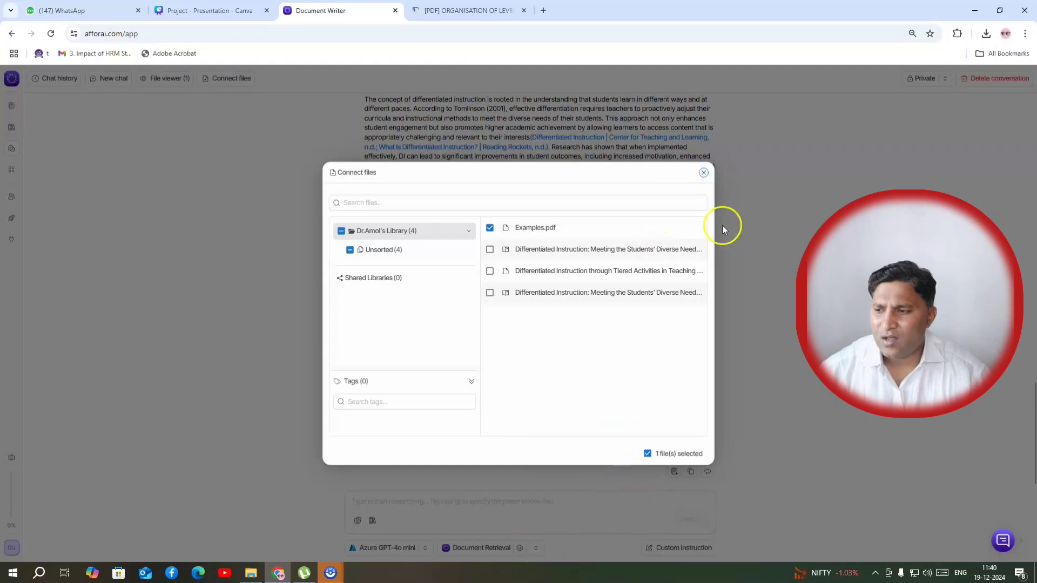
click(703, 172)
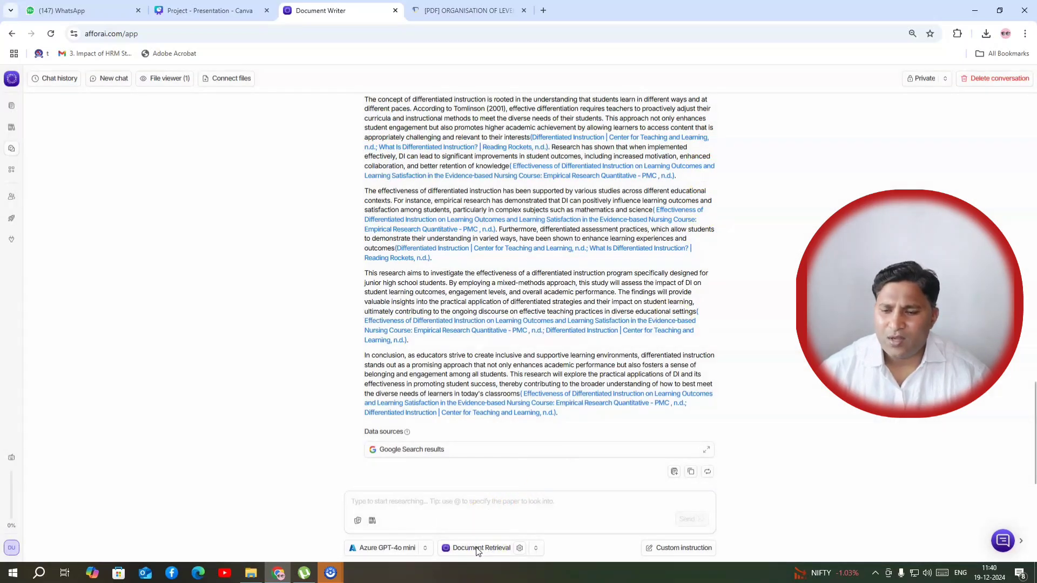
click(476, 550)
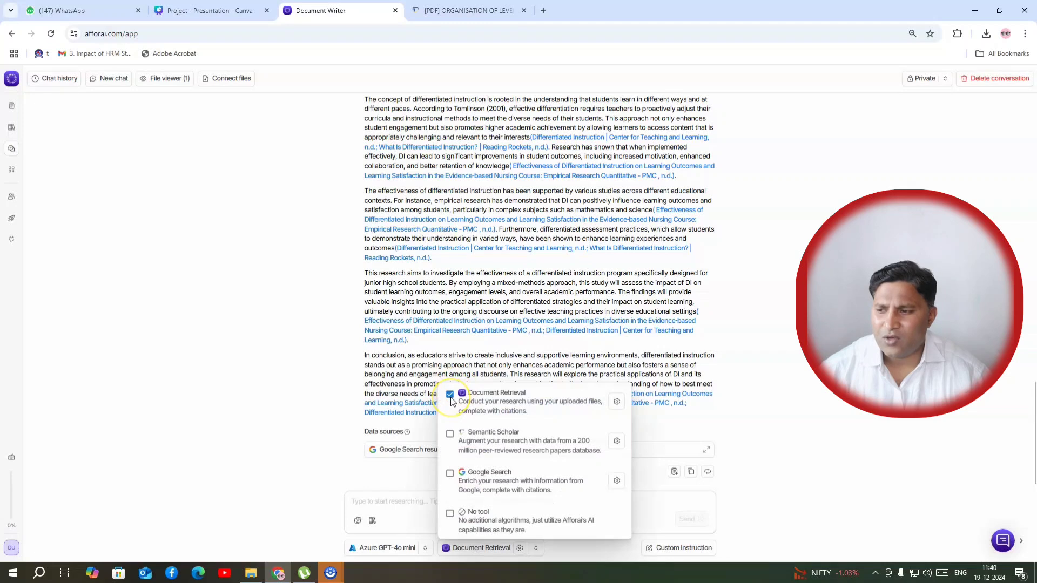
click(474, 463)
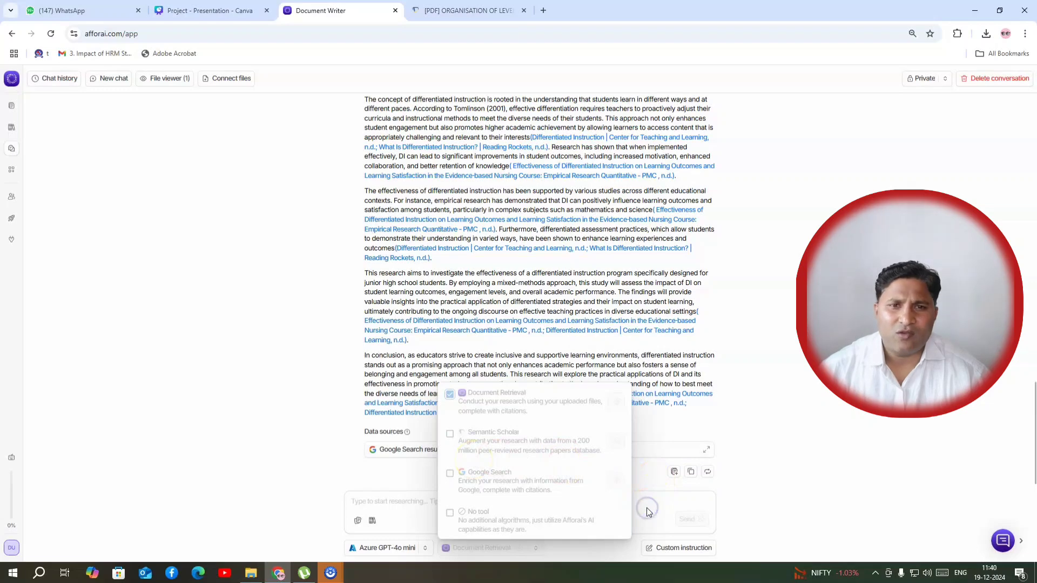
- Send the prompt "ANALYSIS THIS GRAPH" with Examples.pdf mentioned as the paper to look into
click(364, 501)
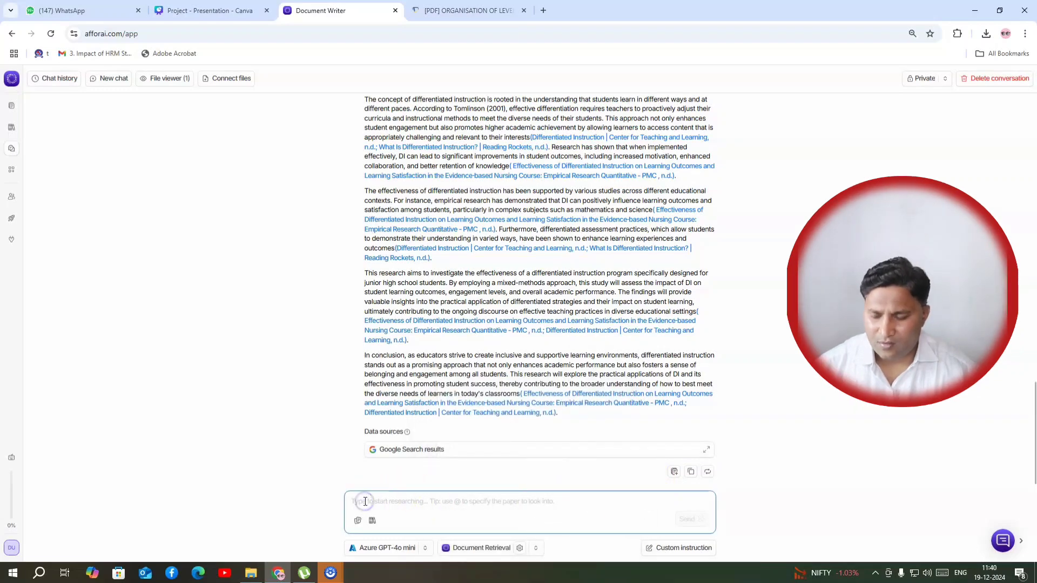
text(@)
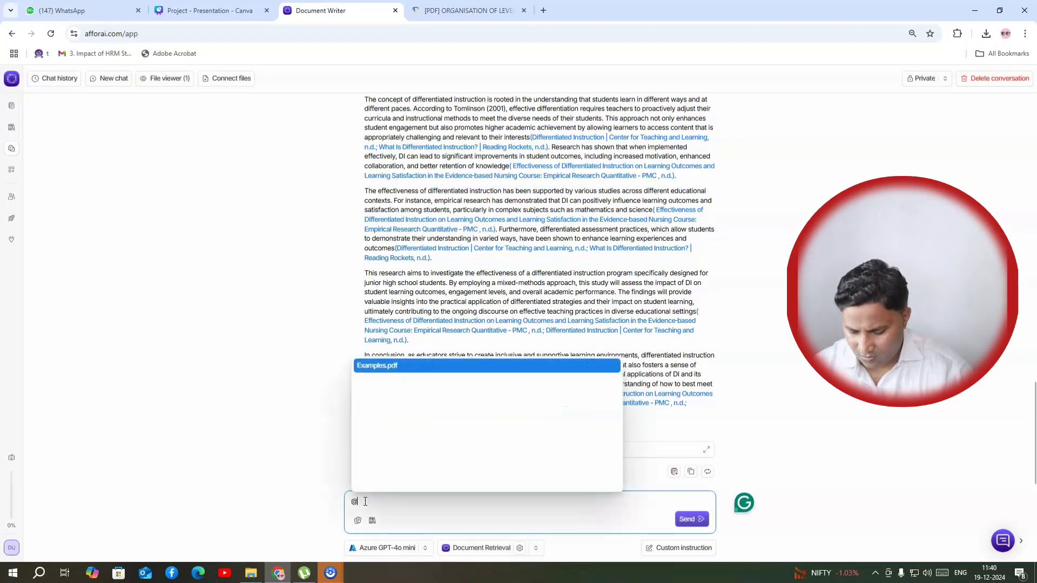
double_click(378, 368)
click(418, 499)
text(WRI)
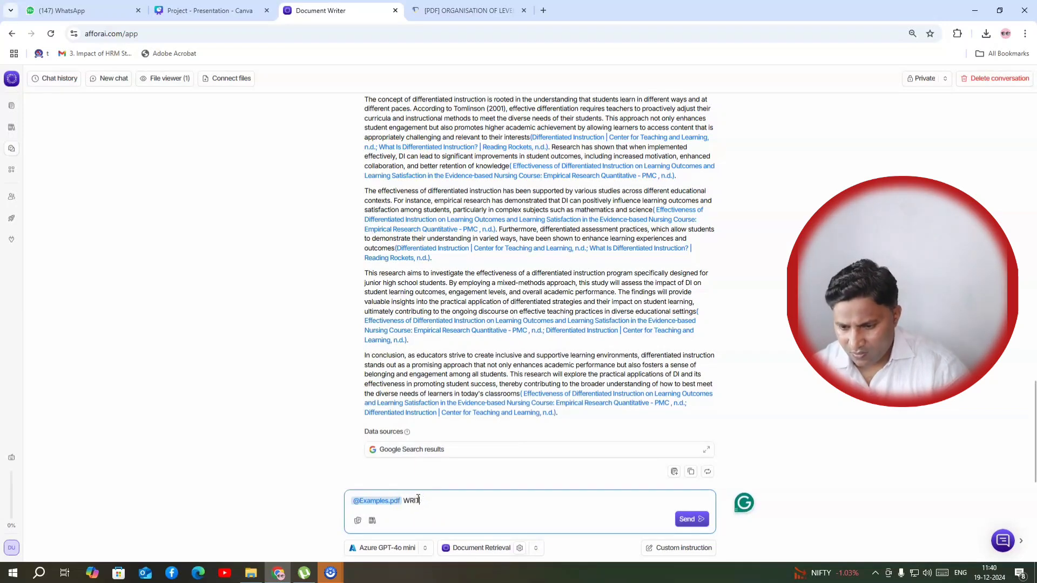
key(BackSpace)
key(BackSpace)
key(BackSpace)
text(ANALYSIS)
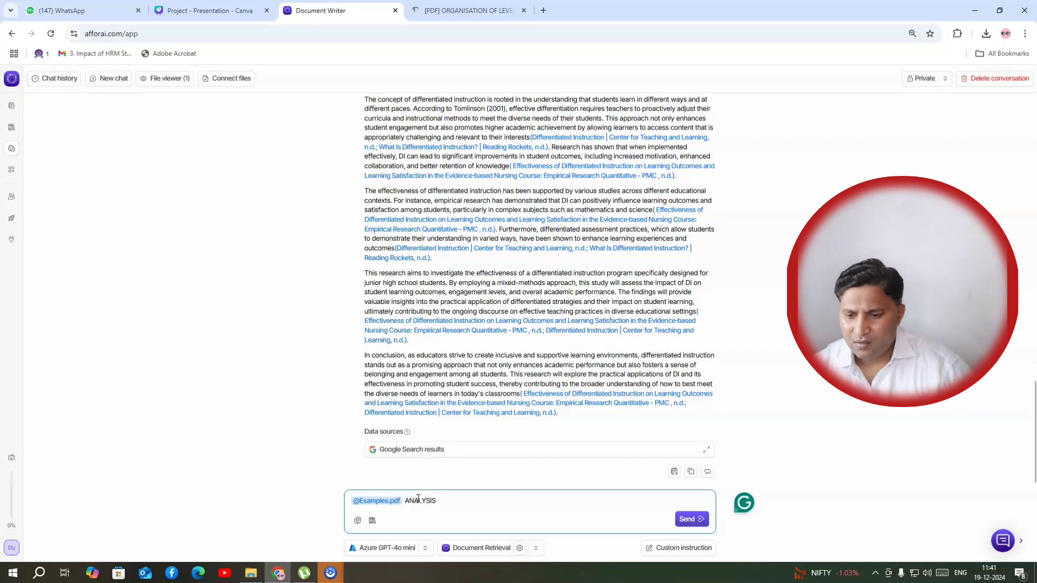
text( THIS GRAPH)
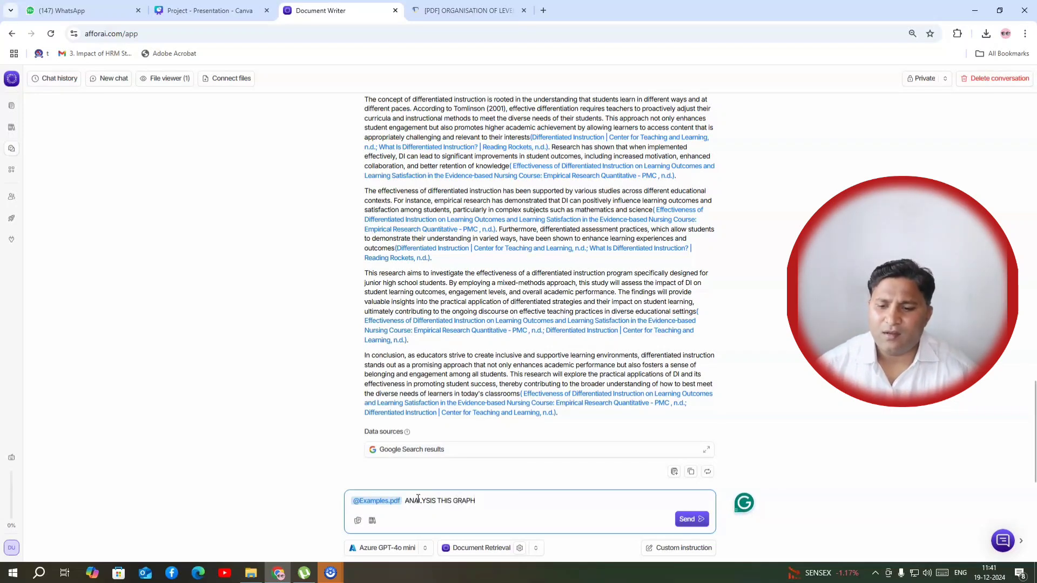
click(689, 519)
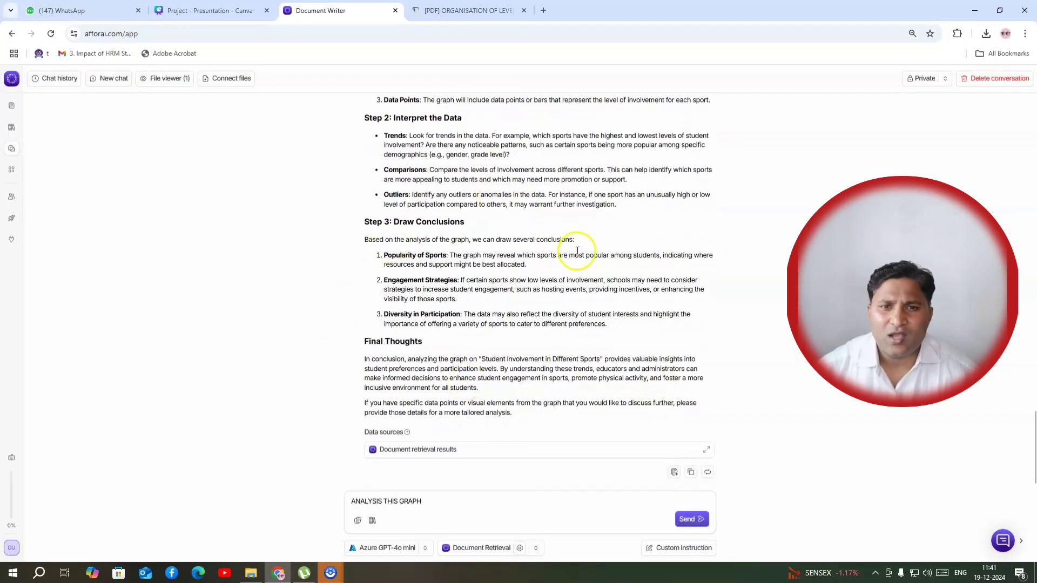
key(Return)
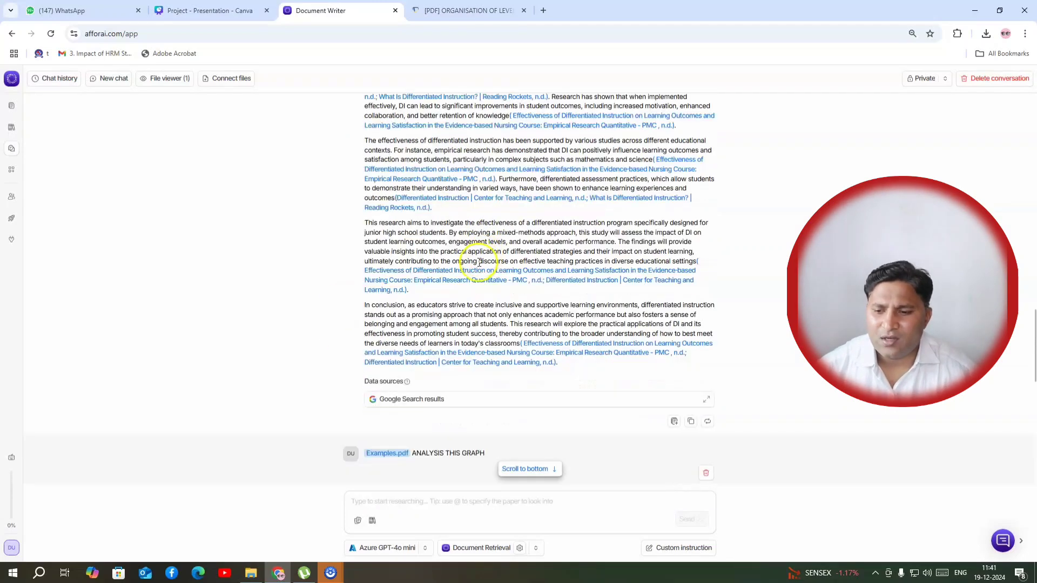
- Review the graph analysis in the chat against the sports involvement chart of Examples.pdf in the file viewer, and close the viewer
scroll(430, 309, down, 10)
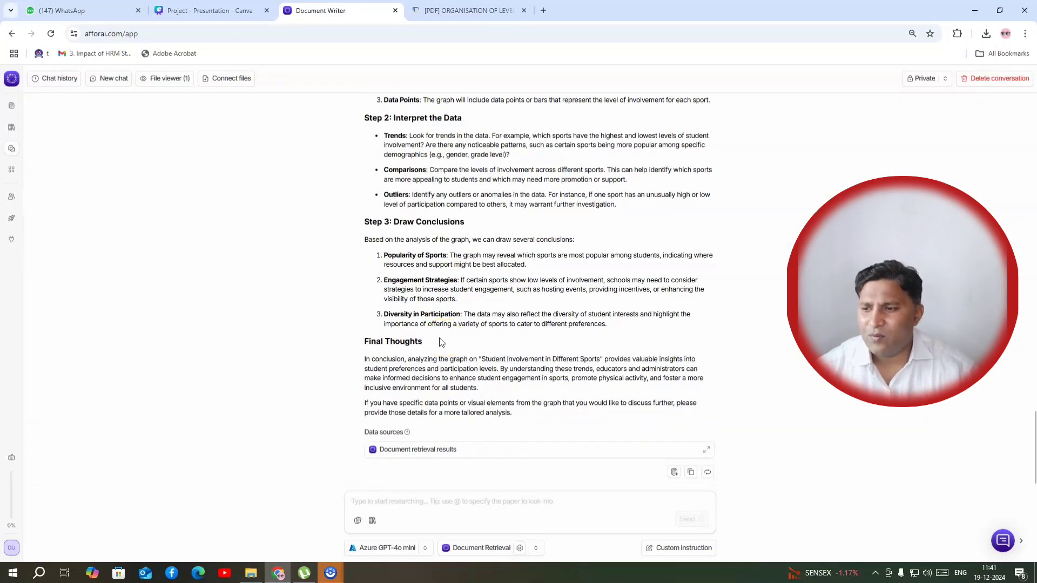
click(158, 85)
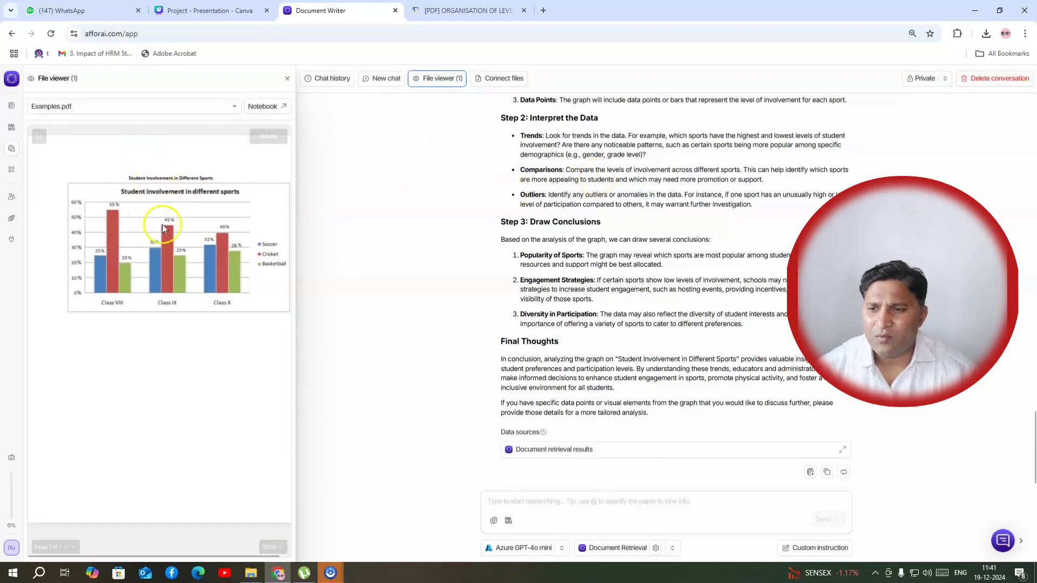
click(286, 79)
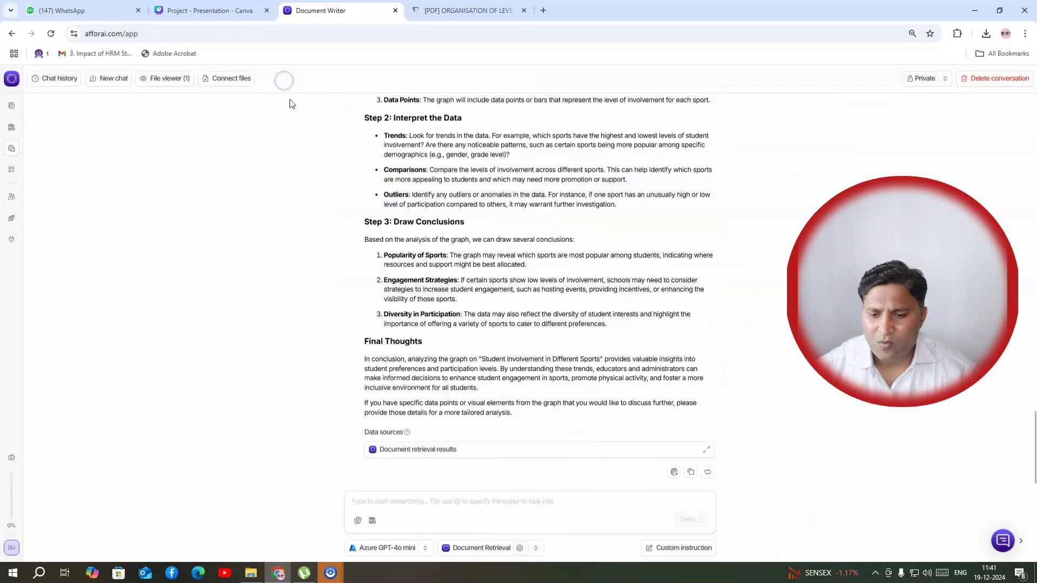
- Show the copy and download options for the graph analysis, and open the API Documentation page
click(692, 473)
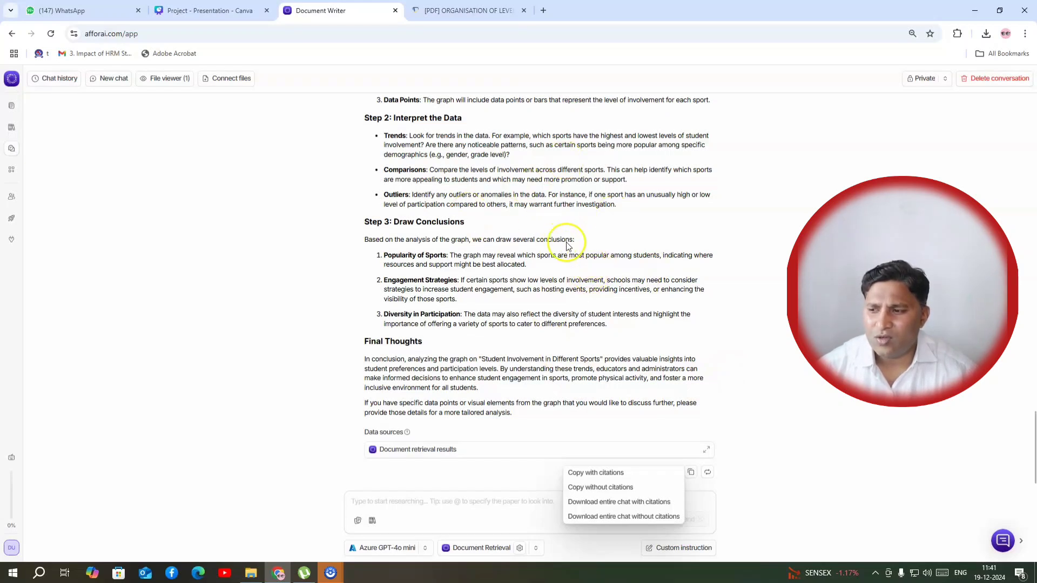
click(13, 217)
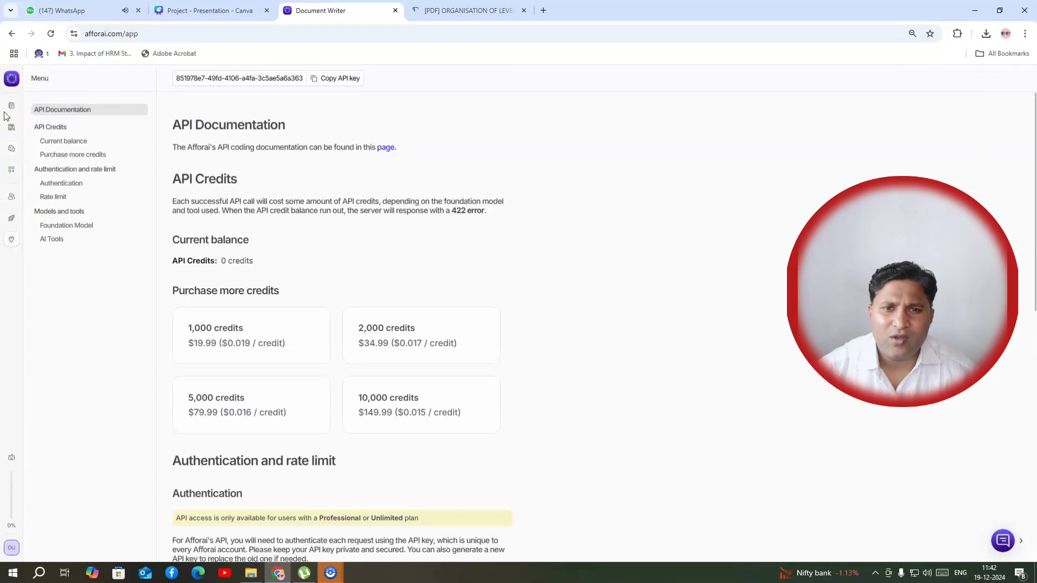